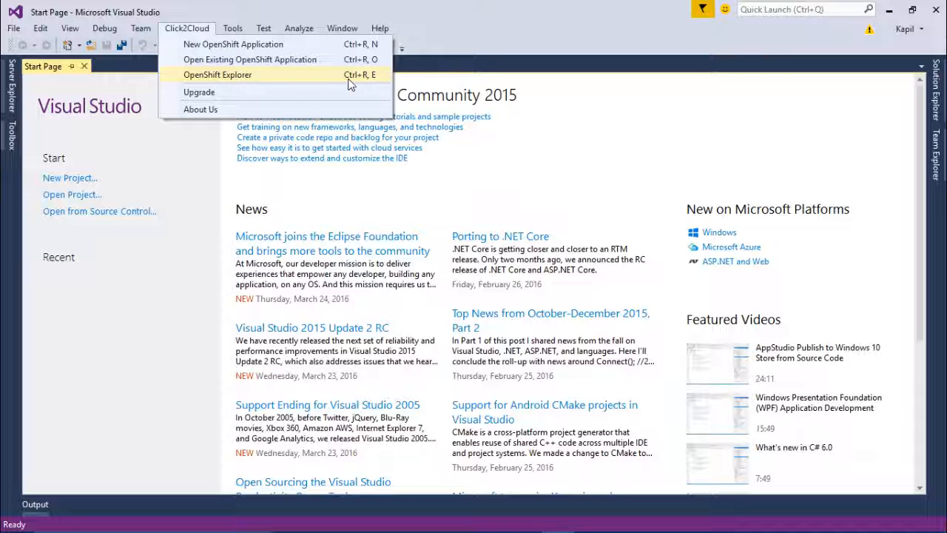
click(290, 80)
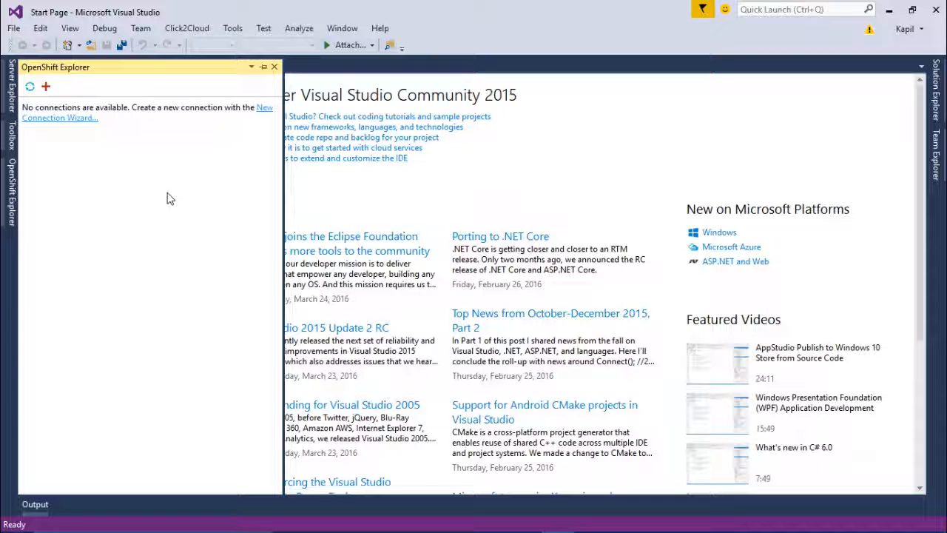
click(46, 88)
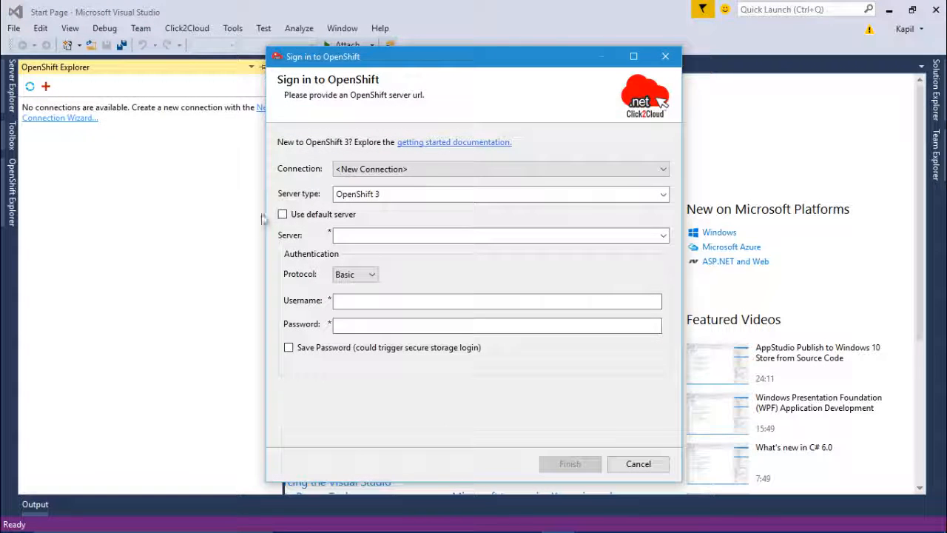
click(365, 234)
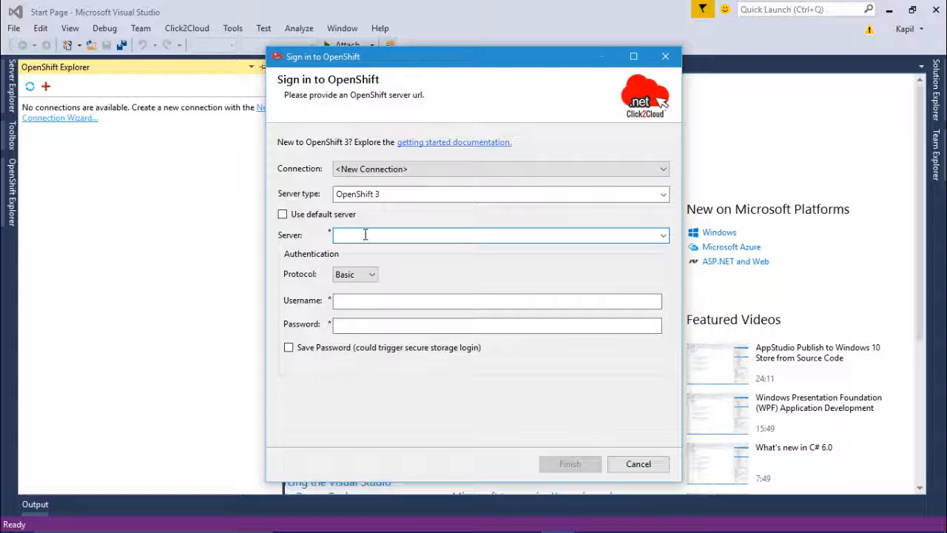
text(https://ose3lab.click2cloud.net:8443)
Step: Sign in to the OpenShift server with the username demo and the account password, choosing to save the password
click(378, 303)
text(dem)
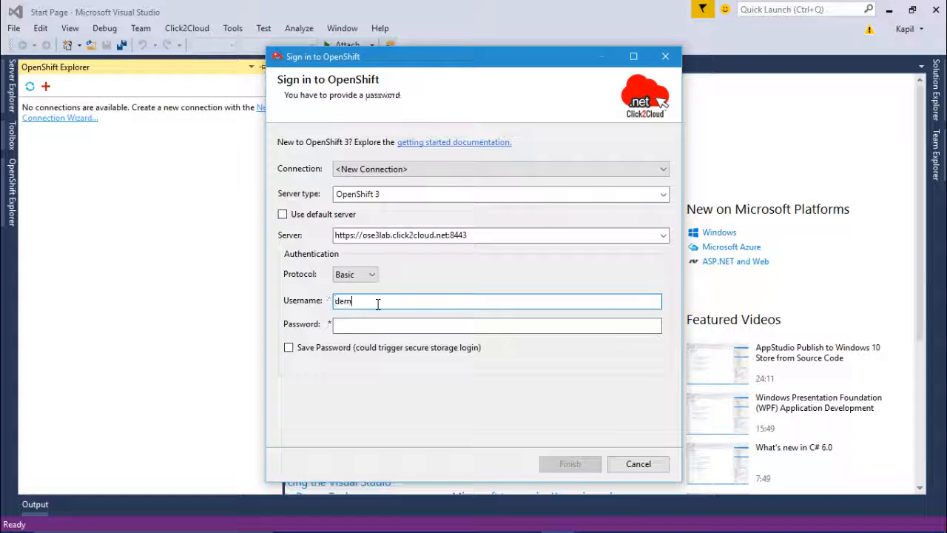
text(o)
key(Tab)
text(*******)
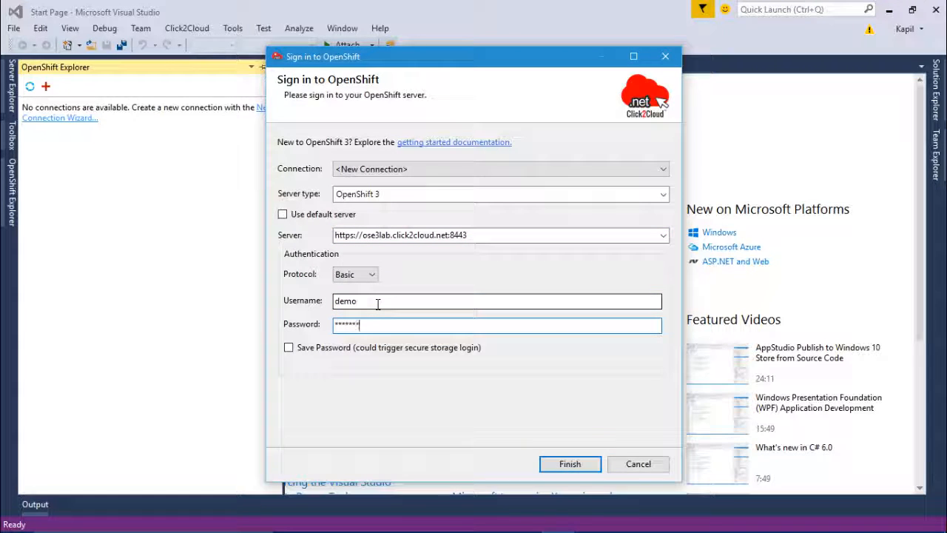
click(288, 347)
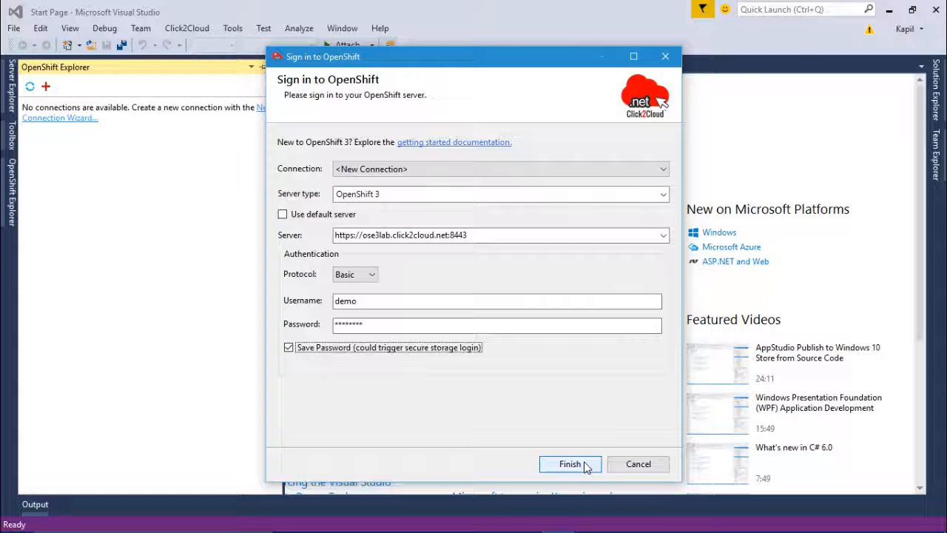
click(584, 464)
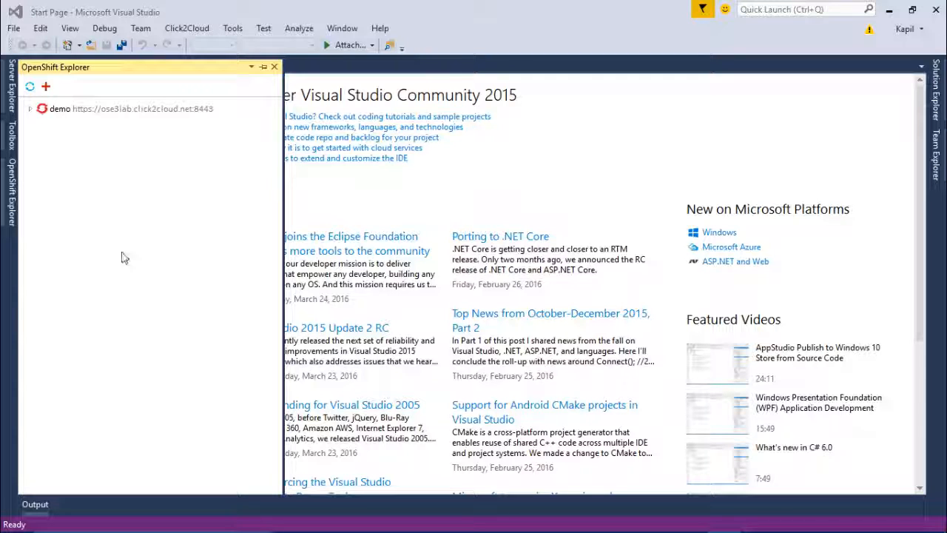
Step: Expand the demo connection and its Sample Project, and bring up the connection's options for creating new items
click(30, 109)
click(43, 120)
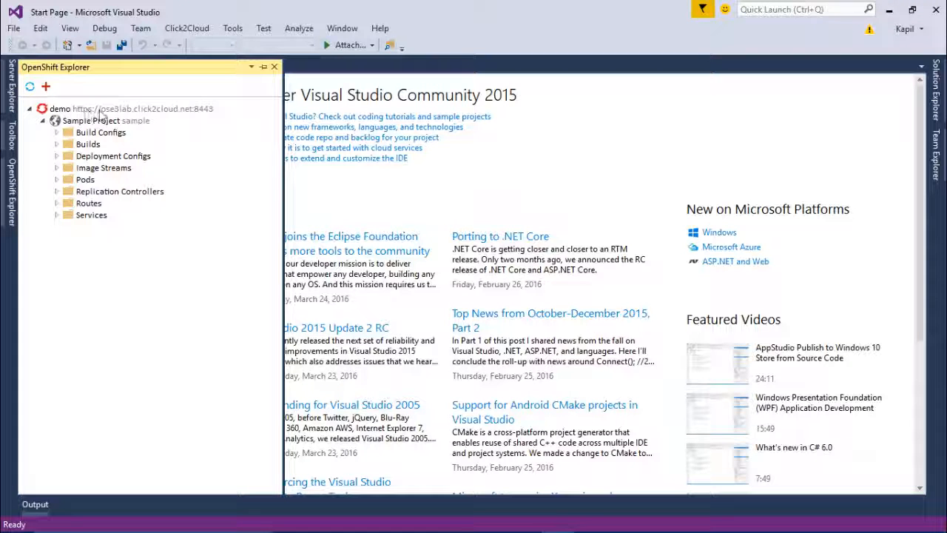
right_click(104, 113)
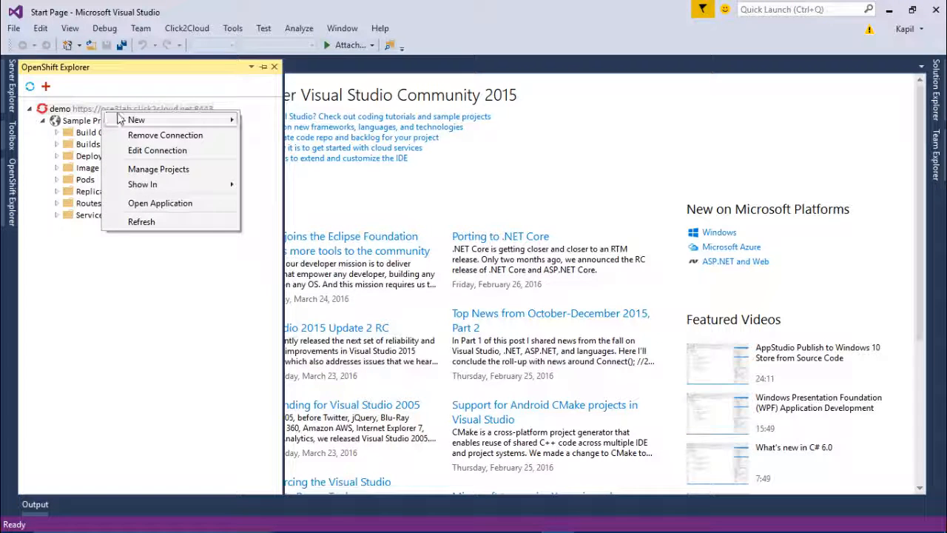
mouse_move(137, 122)
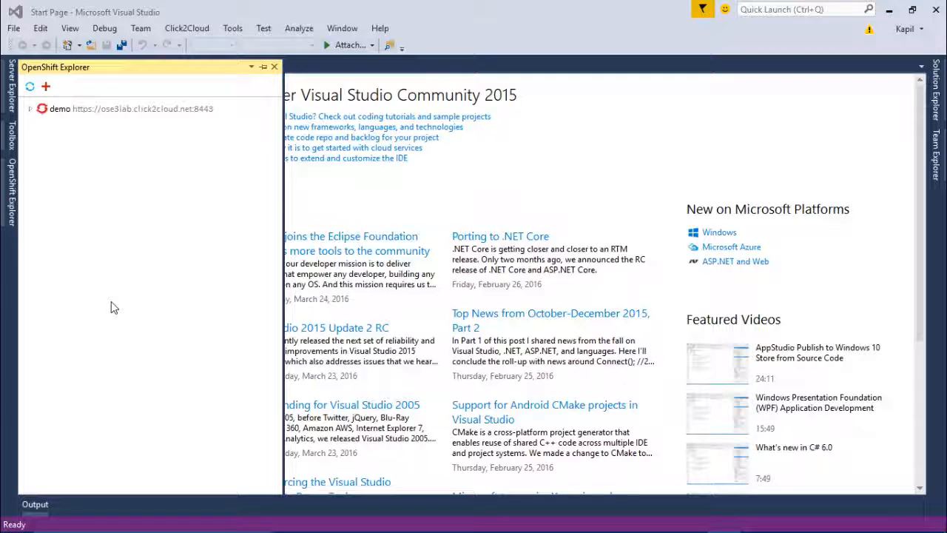
Step: Start a new build from Sample Project's aspnet-45-example build configuration and dismiss the notice
click(30, 109)
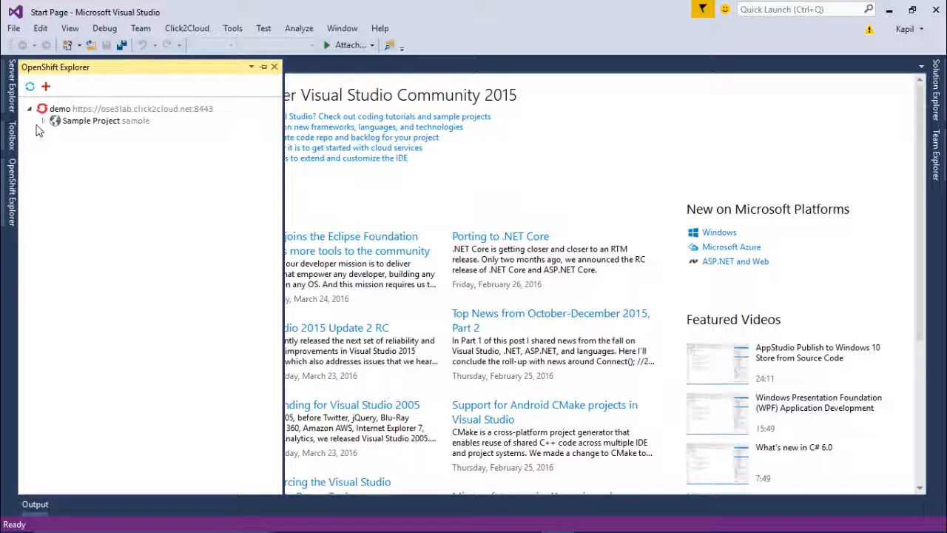
click(43, 121)
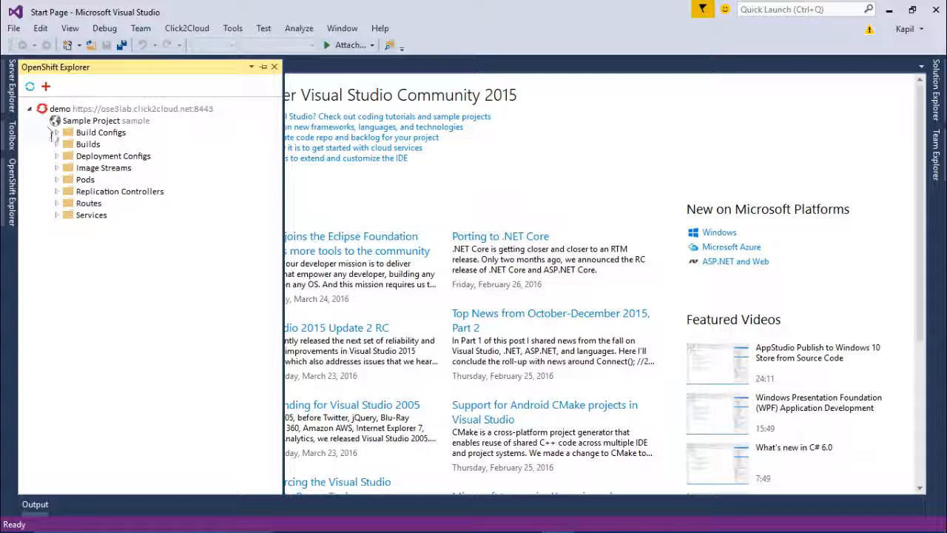
click(56, 145)
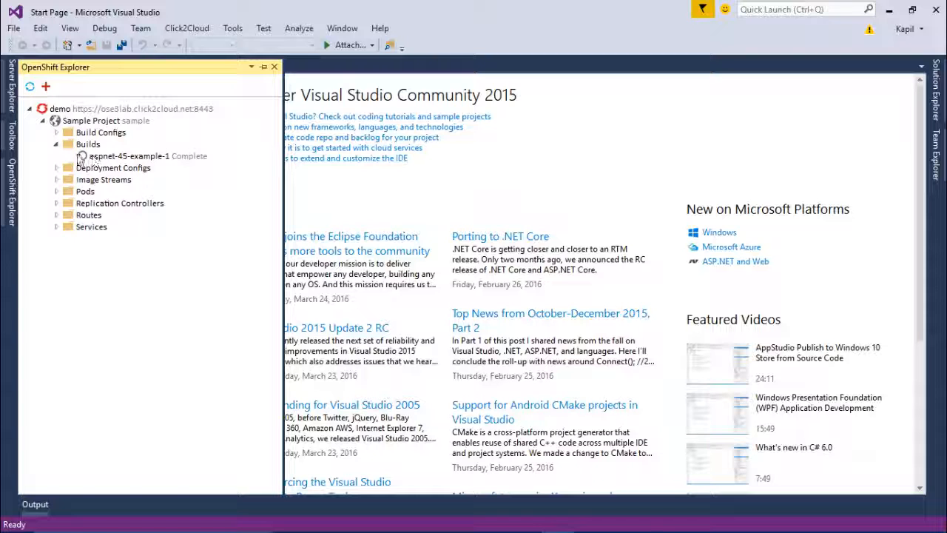
click(57, 133)
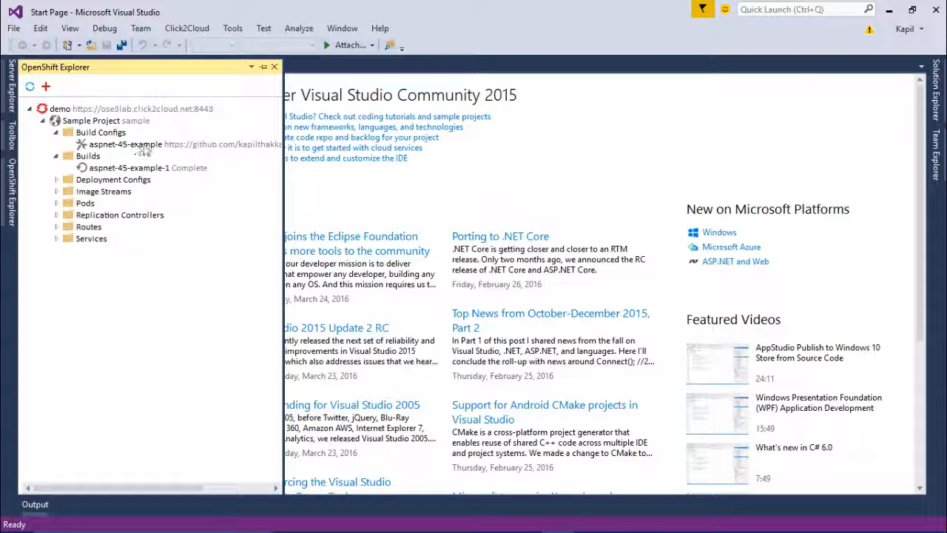
right_click(163, 148)
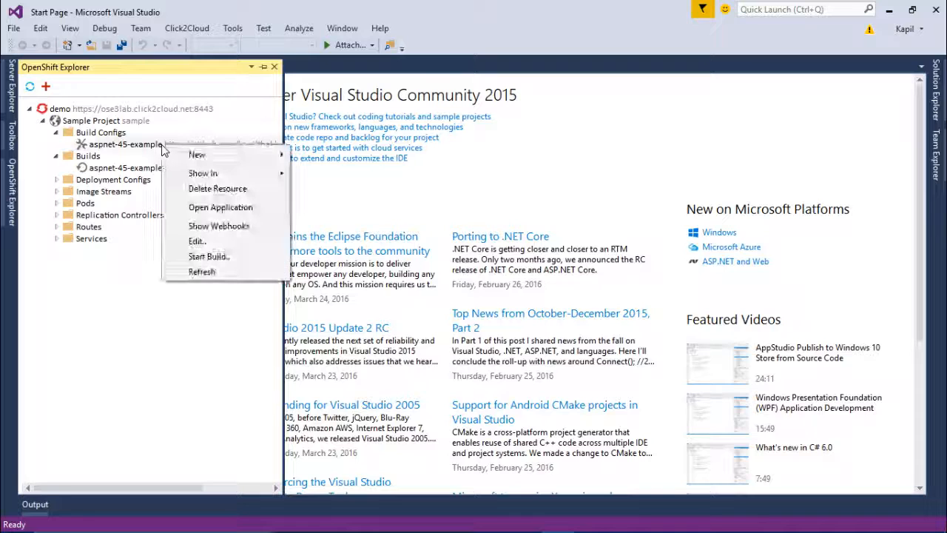
click(252, 264)
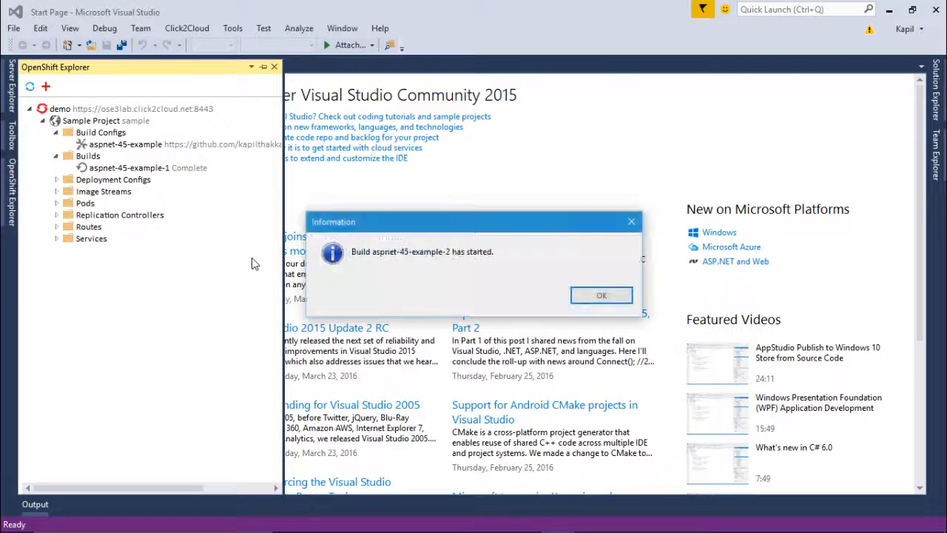
click(605, 295)
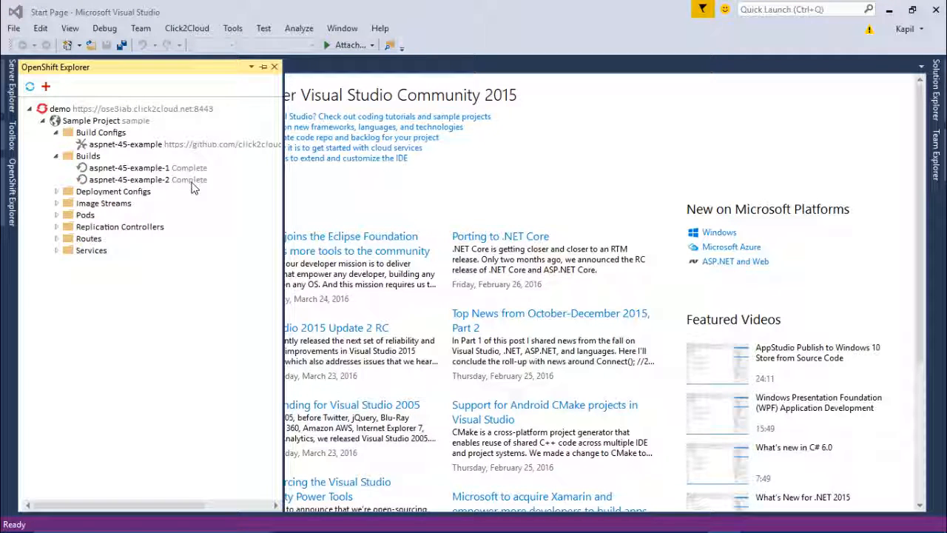
Step: Display the build log of aspnet-45-example-2 and examine its final output lines
right_click(191, 185)
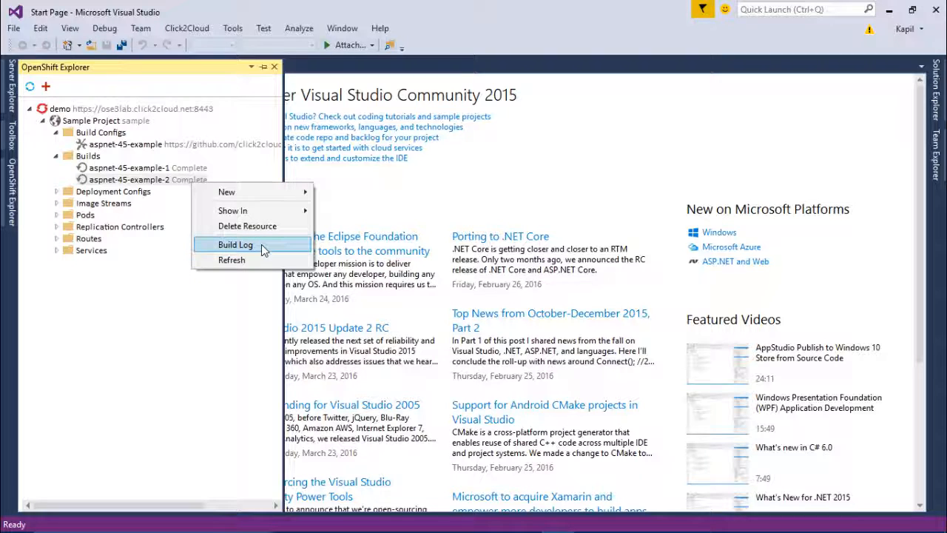
click(236, 245)
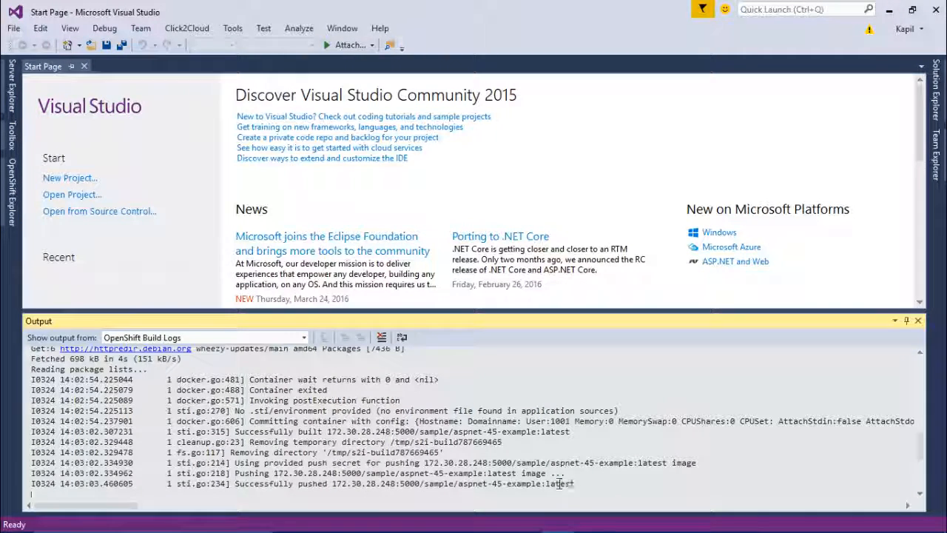
drag(574, 484, 171, 380)
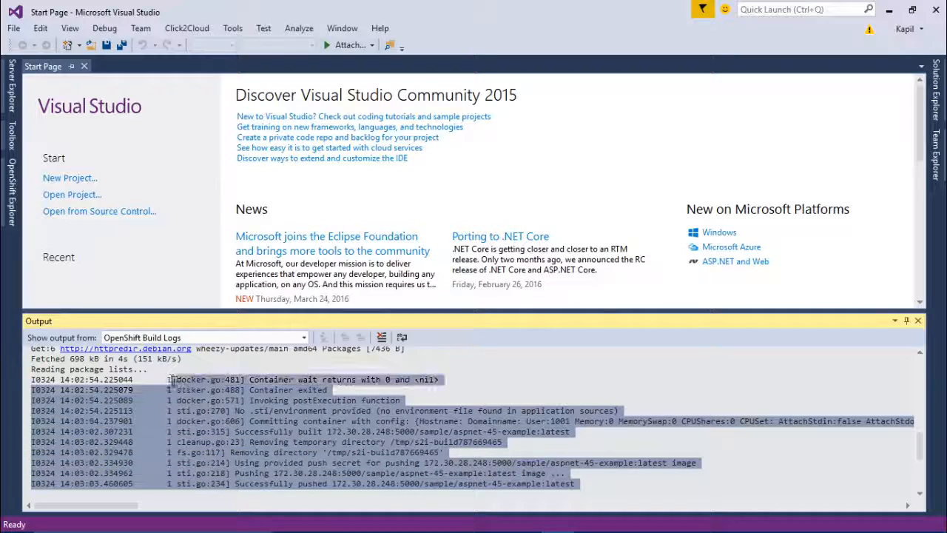
click(601, 491)
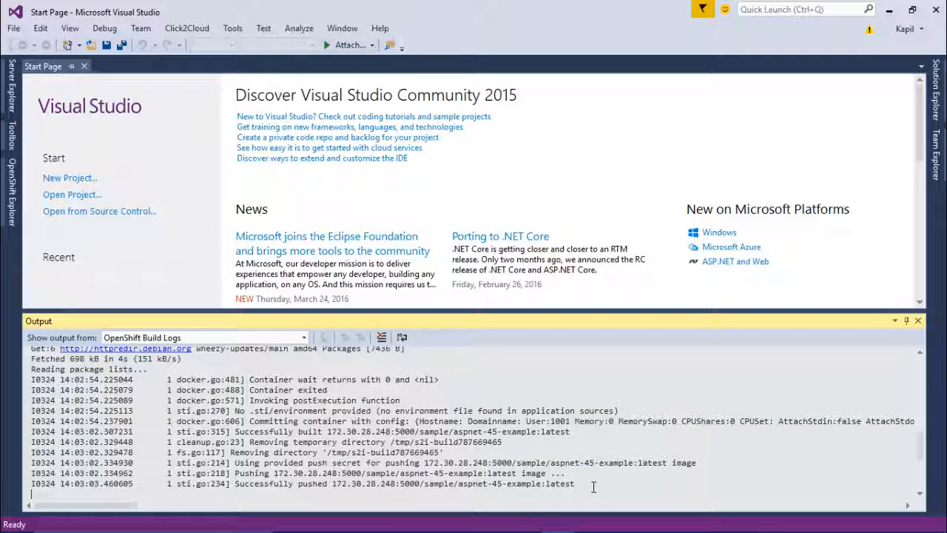
Step: List Sample Project's pods in the OpenShift Explorer and check the status of the aspnet-45-example-2 pods
click(11, 200)
click(57, 215)
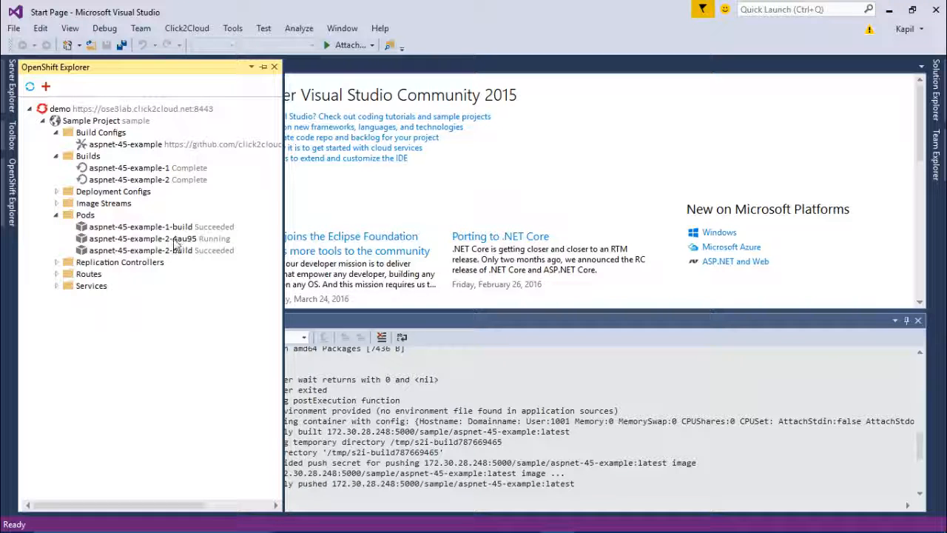
click(182, 254)
click(177, 240)
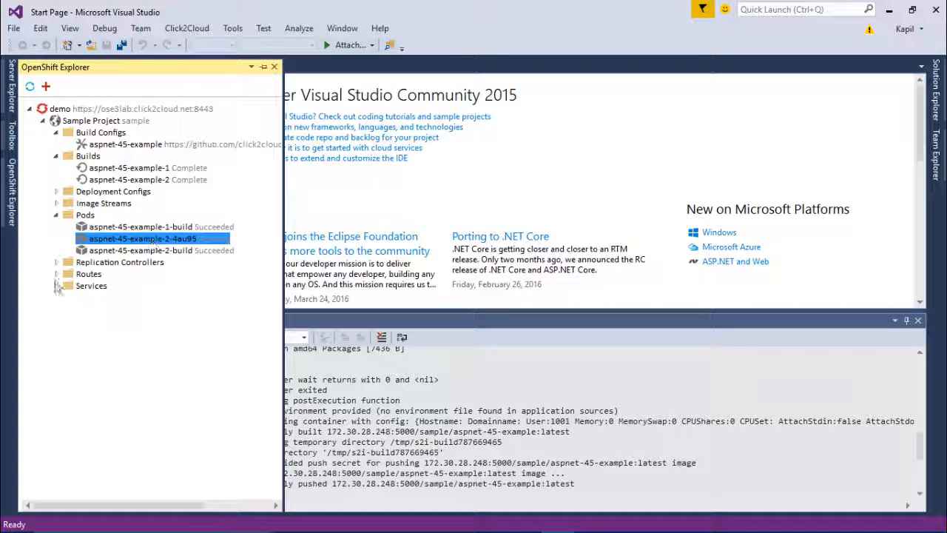
Step: Show the aspnet-45-example route of Sample Project in the web browser
click(56, 274)
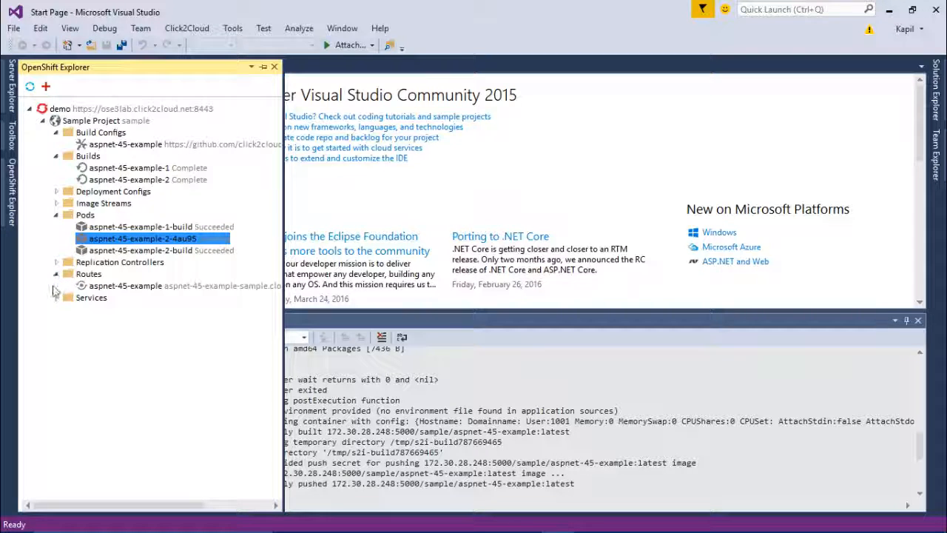
right_click(110, 290)
mouse_move(161, 318)
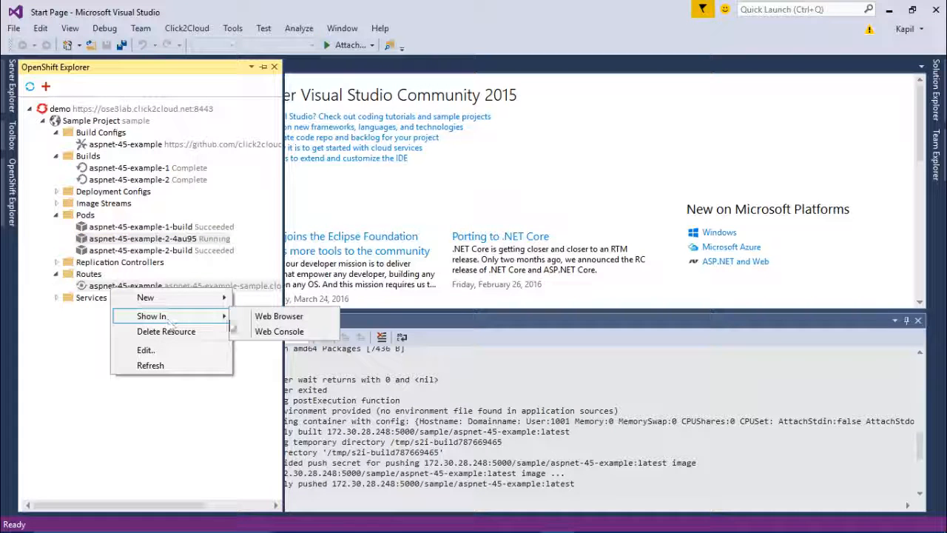
click(285, 320)
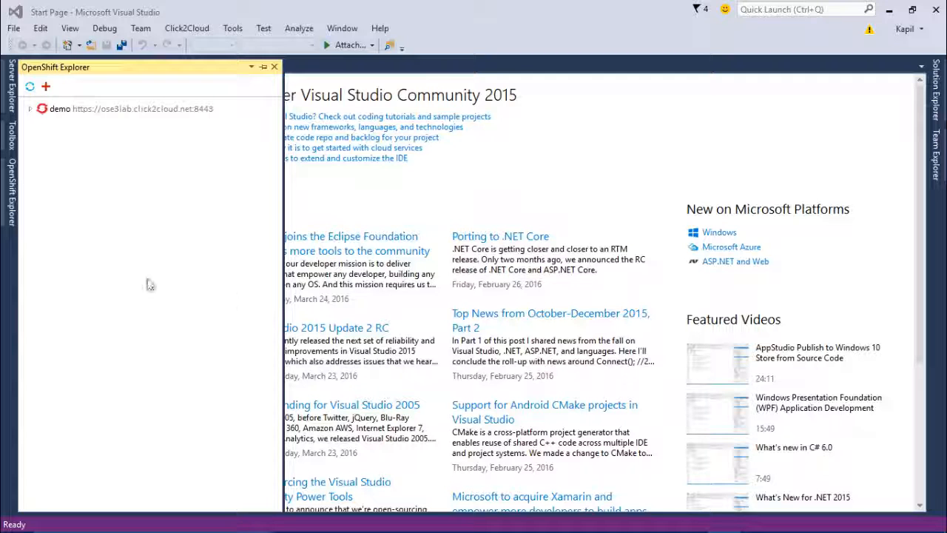
Step: Copy the GitHub webhook URL of the aspnet-45-example build configuration, and close the Webhooks Triggers dialog back in Visual Studio
click(30, 110)
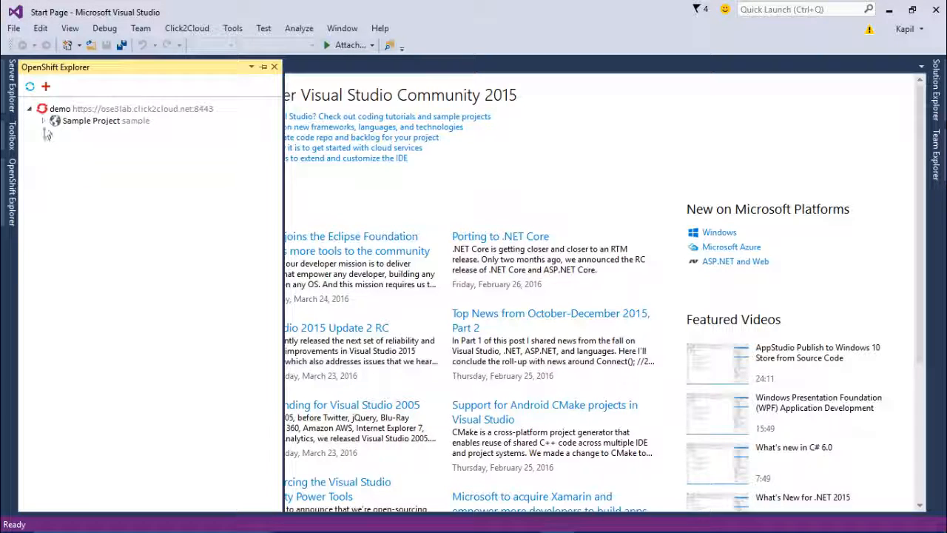
click(43, 120)
click(57, 132)
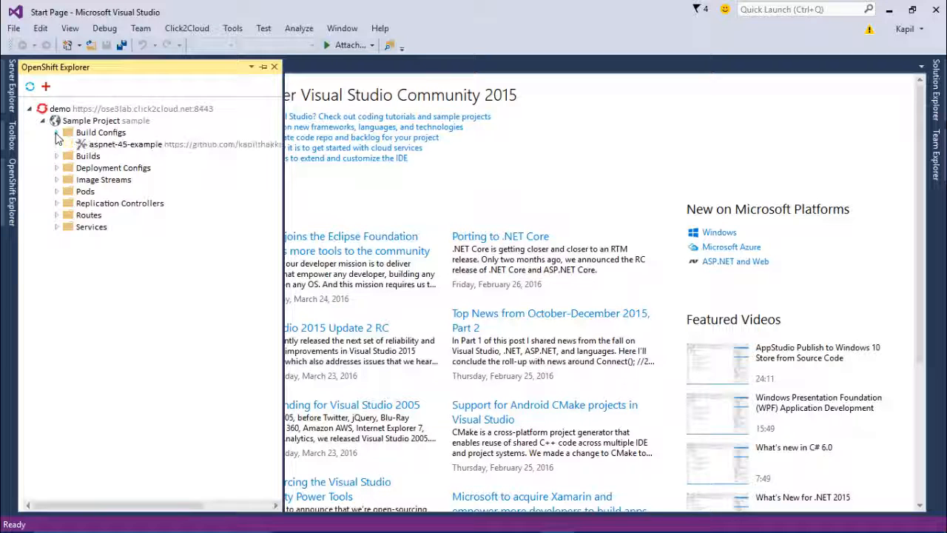
right_click(142, 148)
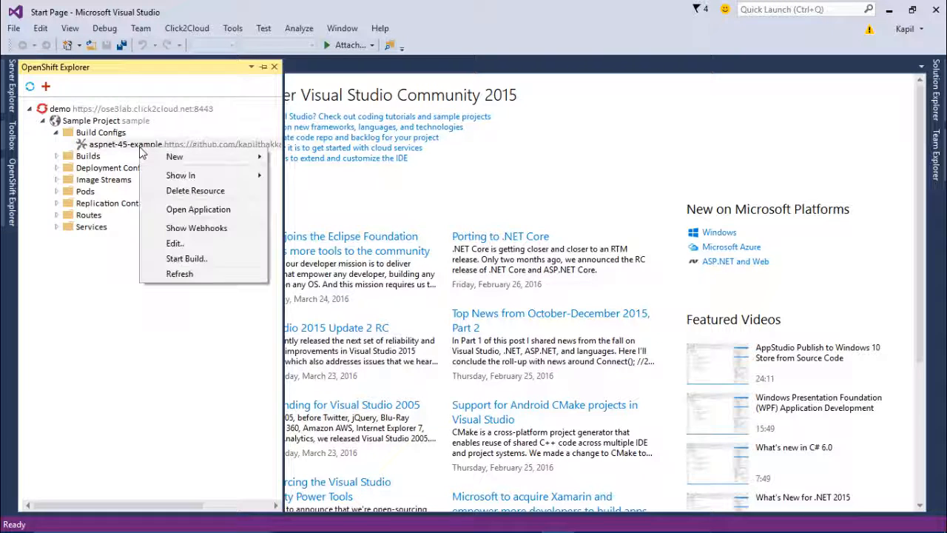
click(236, 235)
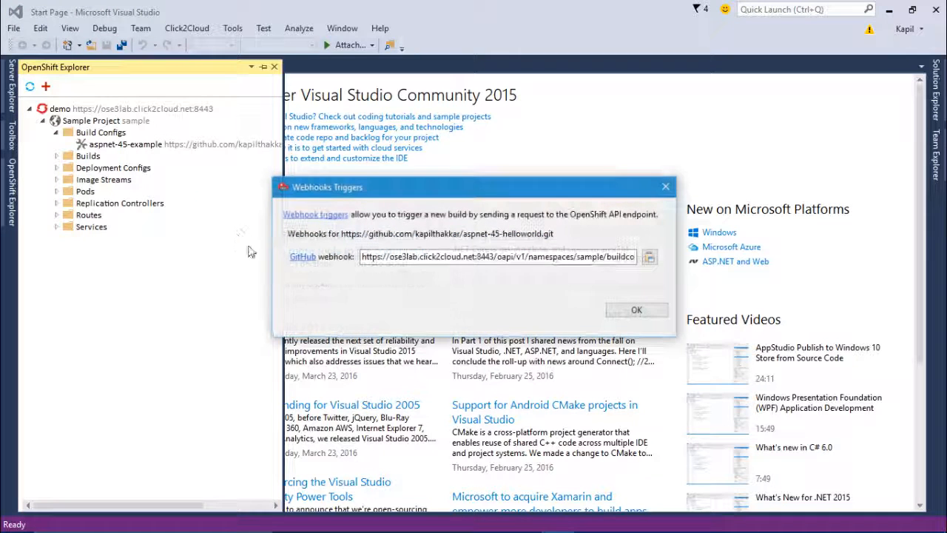
drag(396, 262, 635, 259)
click(649, 259)
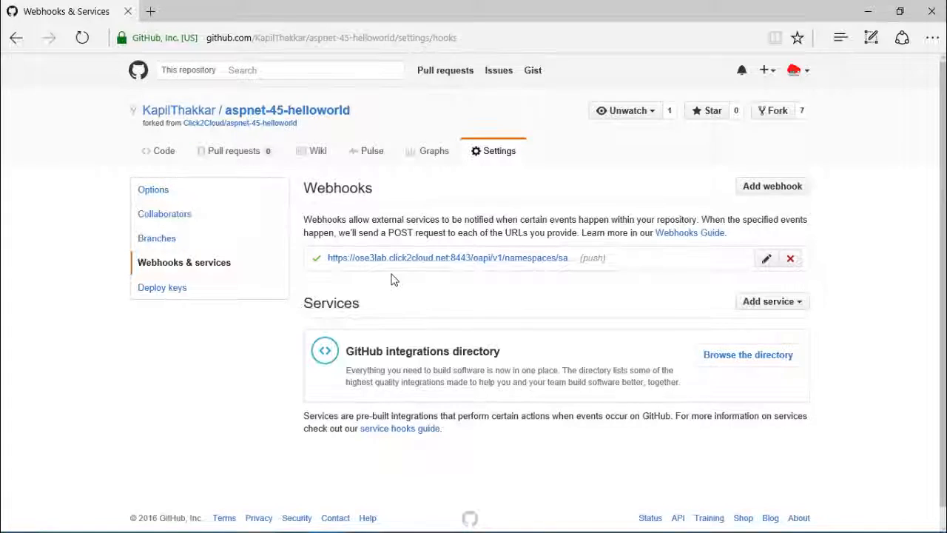
key(alt+Tab)
click(630, 310)
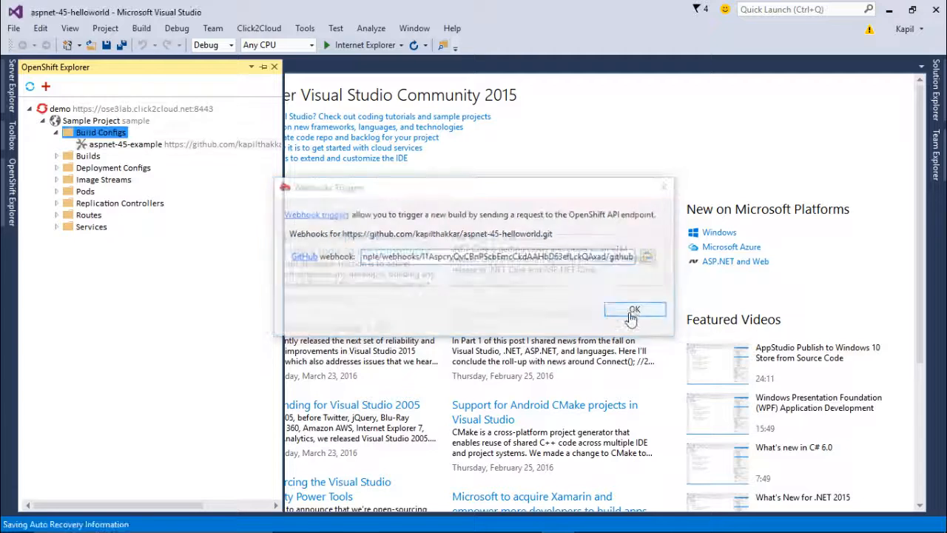
Step: Change the label text in default.aspx to "Hello World - WebHook Trigger" and save the file
click(937, 111)
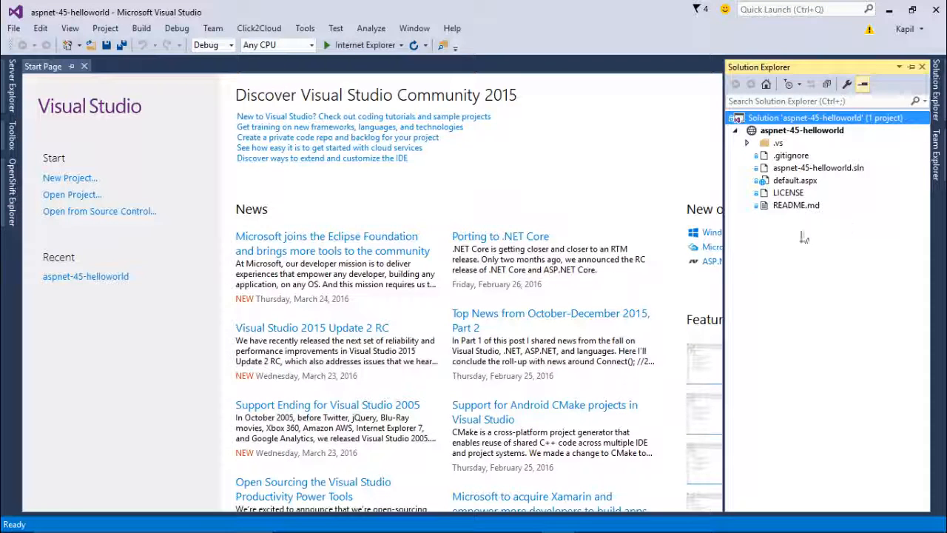
double_click(796, 182)
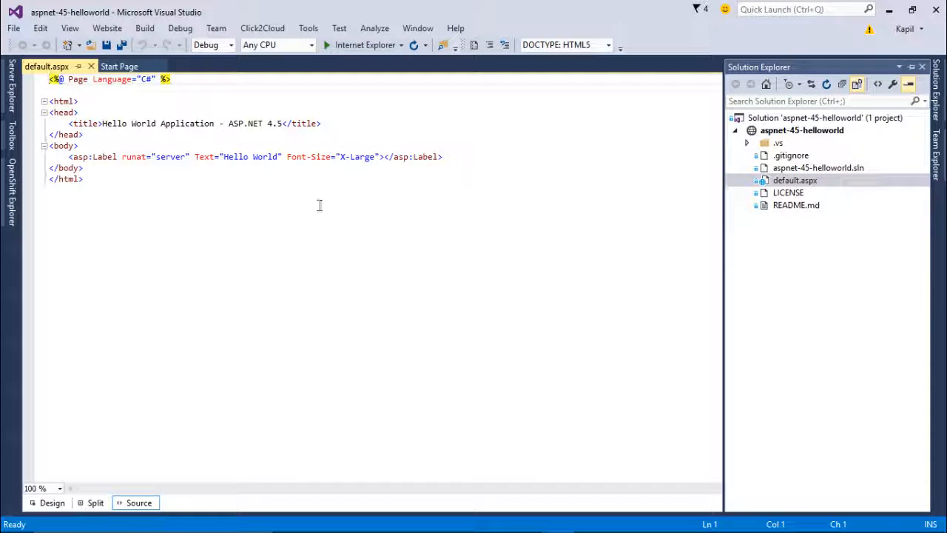
click(282, 159)
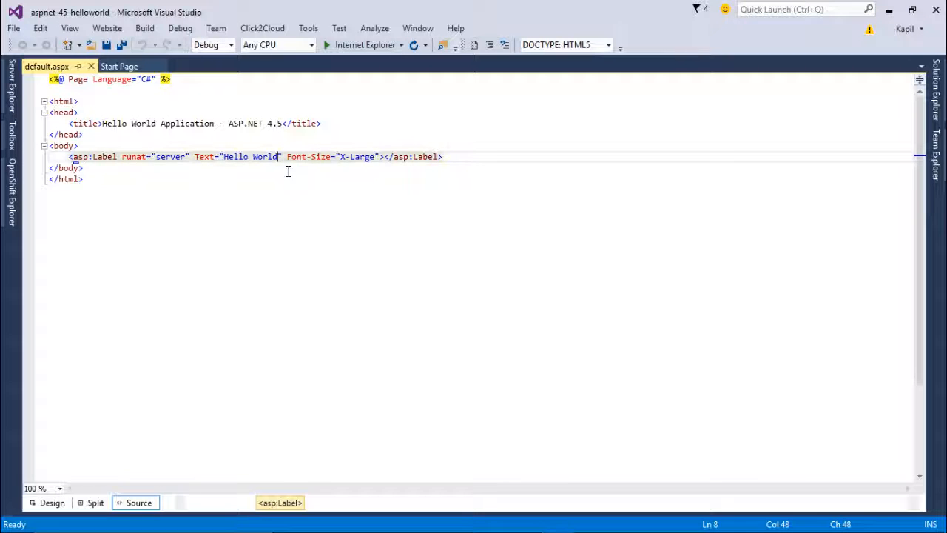
text(ebHook Trigger)
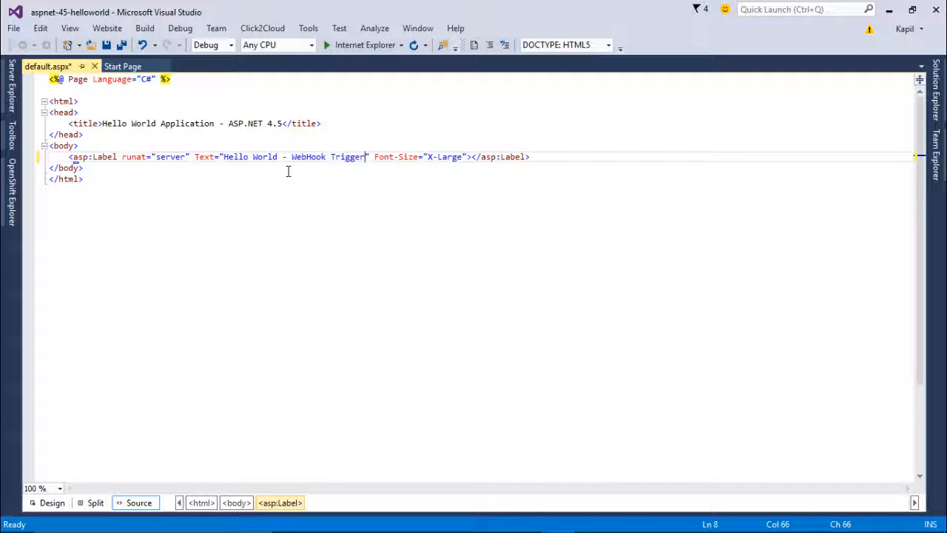
key(ctrl+s)
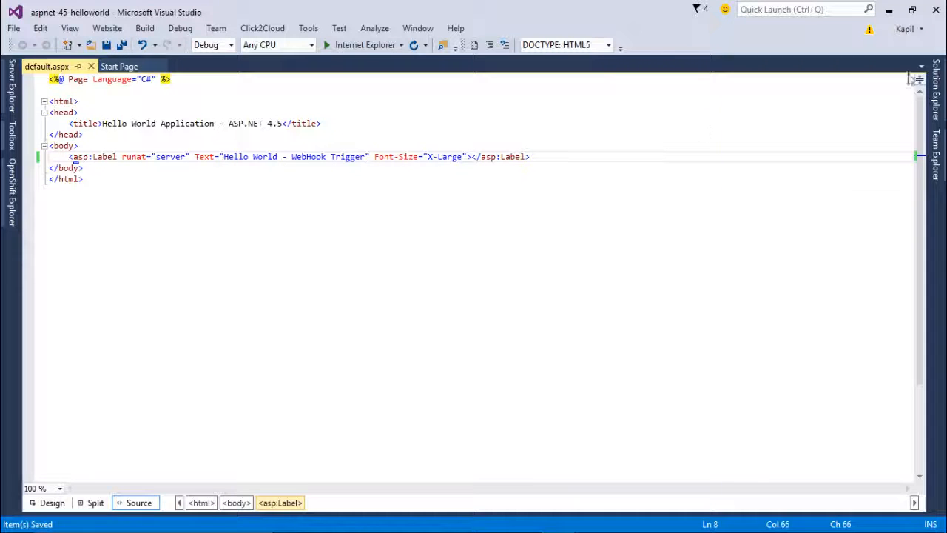
Step: Commit and push the default.aspx change with the message "My Change", and close the file
click(936, 91)
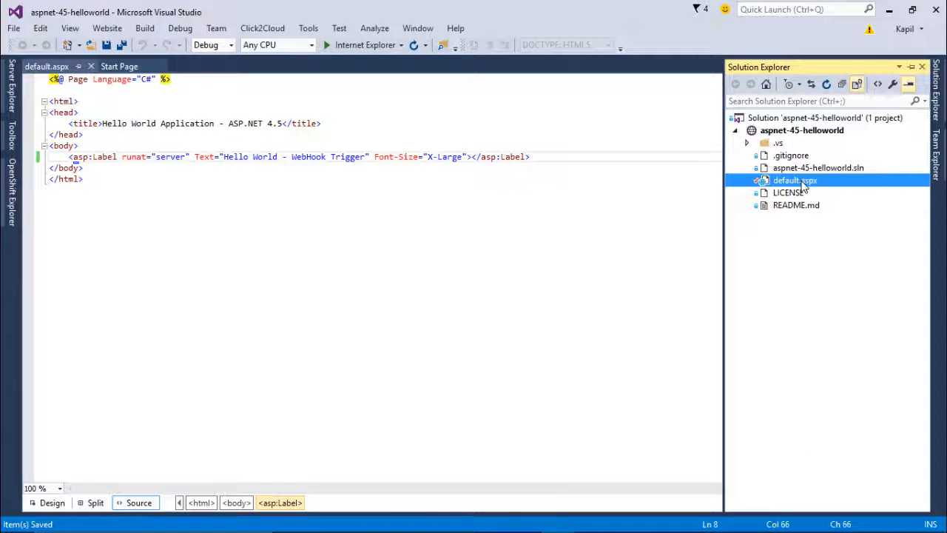
right_click(804, 187)
click(599, 382)
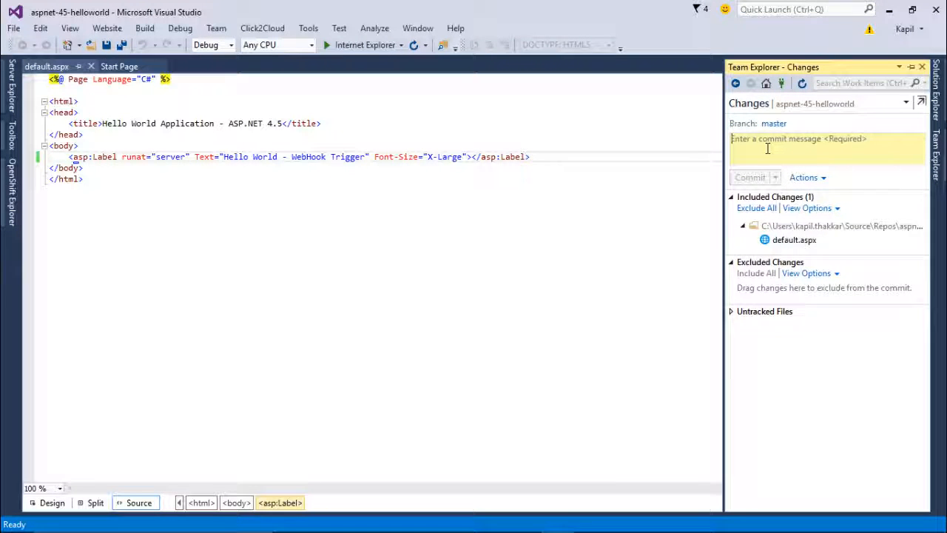
text(My Change)
click(775, 178)
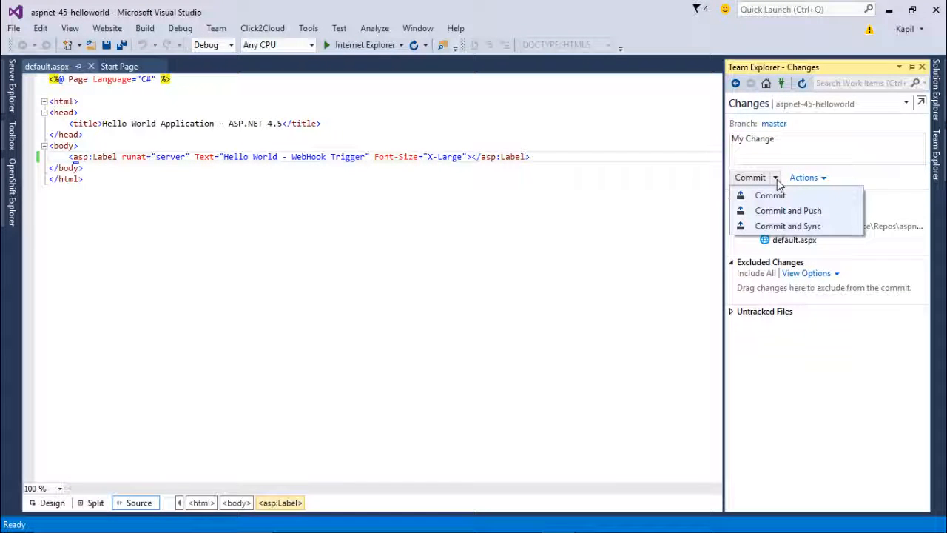
click(829, 214)
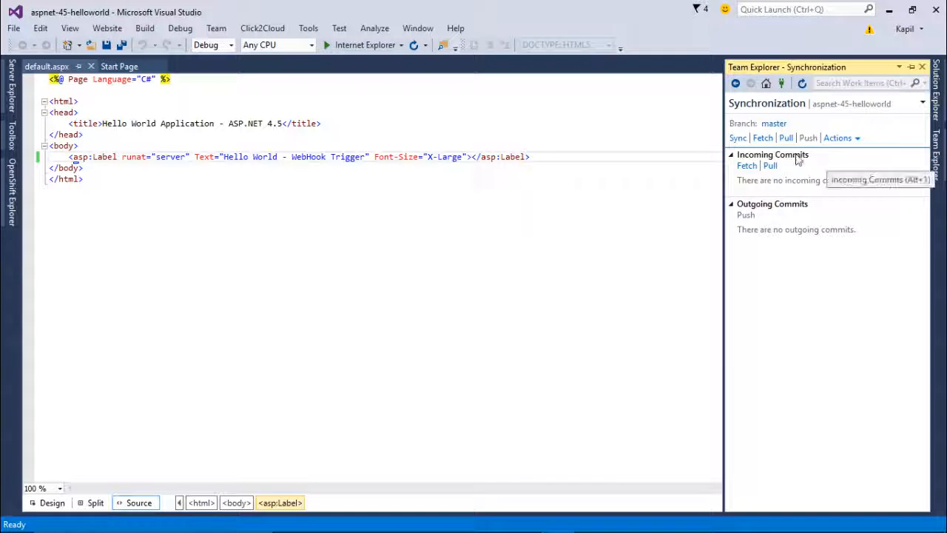
click(91, 65)
Step: Refresh the OpenShift Explorer and check the status of Sample Project's builds and pods
click(11, 169)
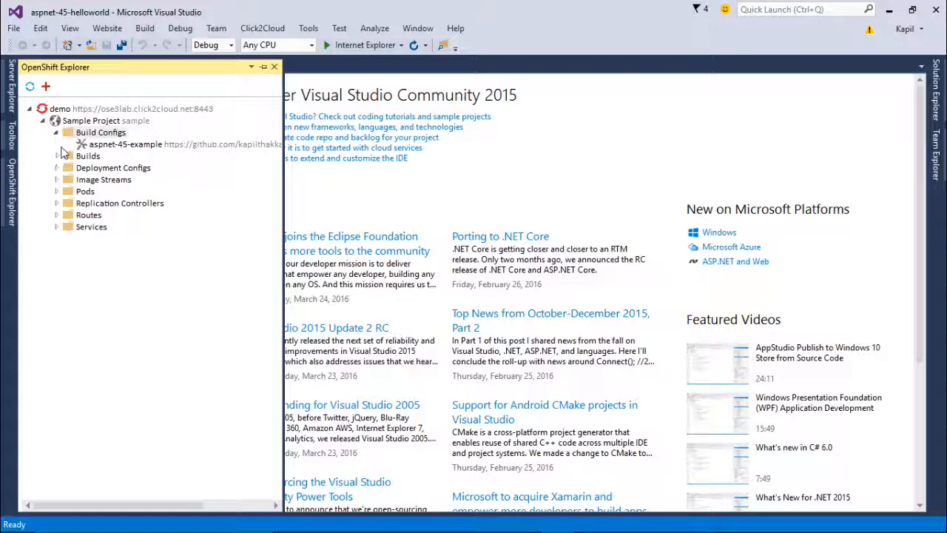
click(29, 87)
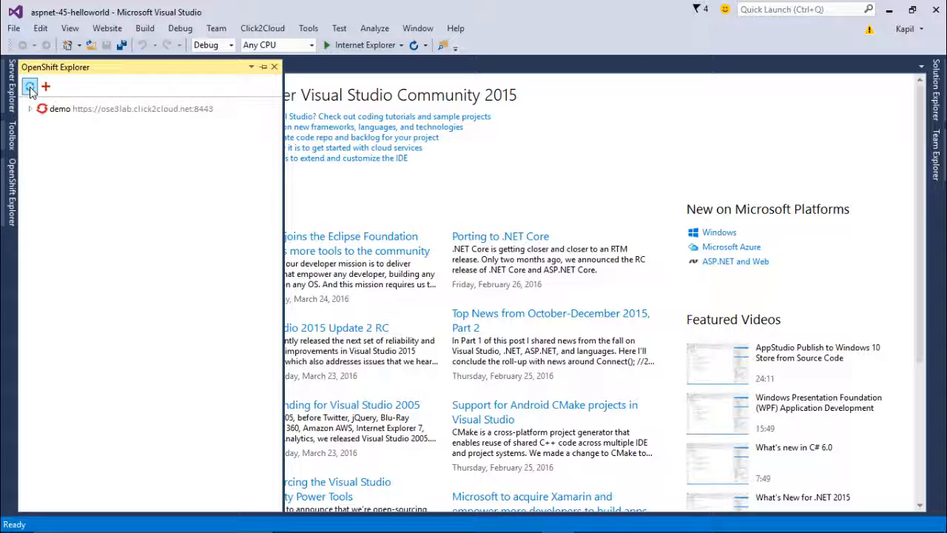
click(30, 109)
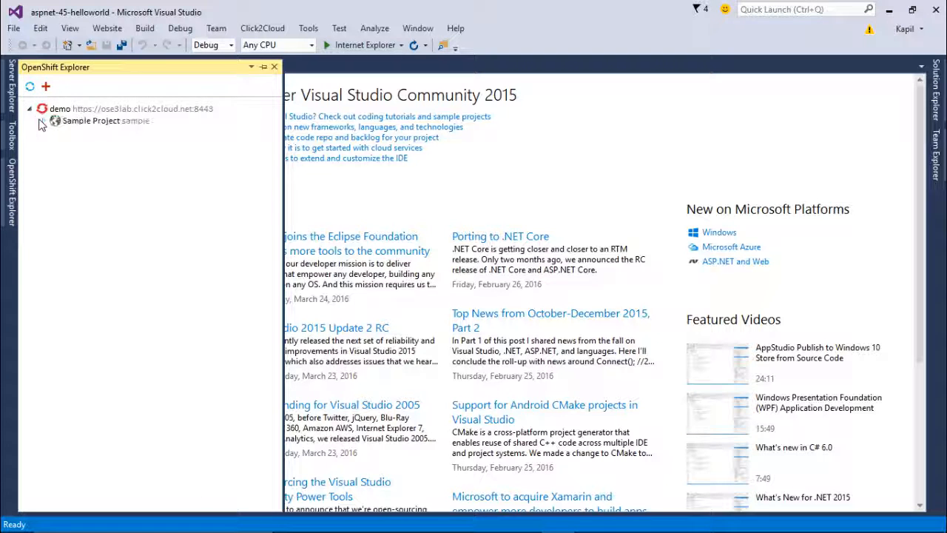
click(43, 122)
click(57, 144)
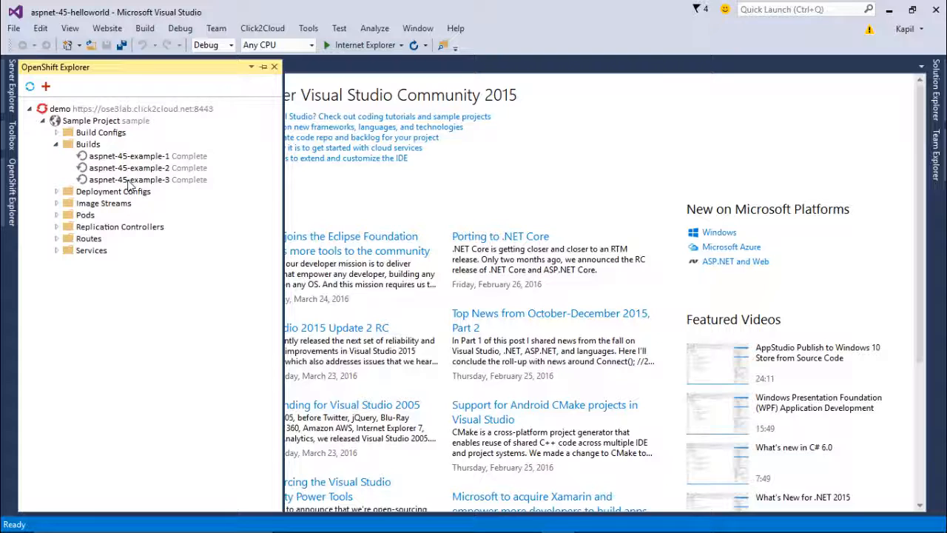
click(56, 215)
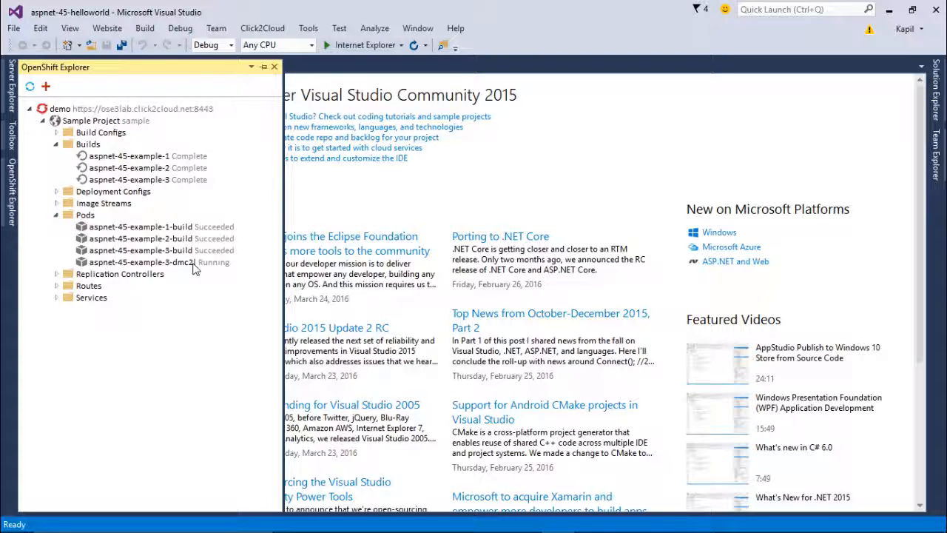
Step: Show Sample Project's aspnet-45-example route in the web browser to view the updated application
click(57, 286)
click(111, 299)
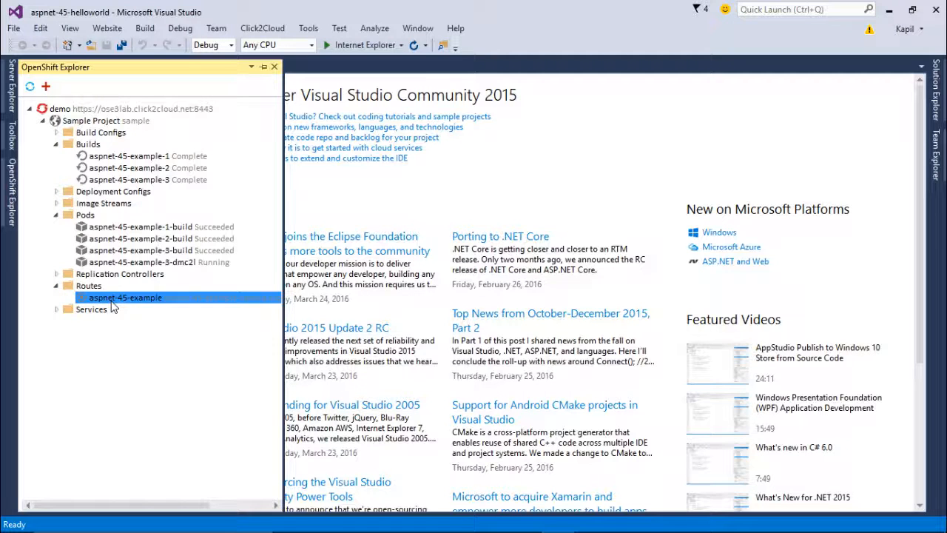
right_click(111, 298)
mouse_move(154, 337)
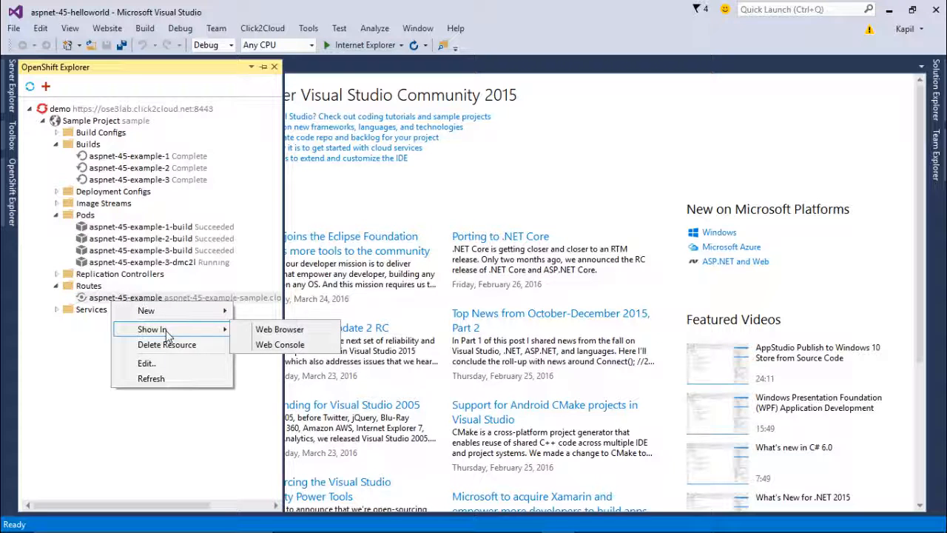
click(259, 330)
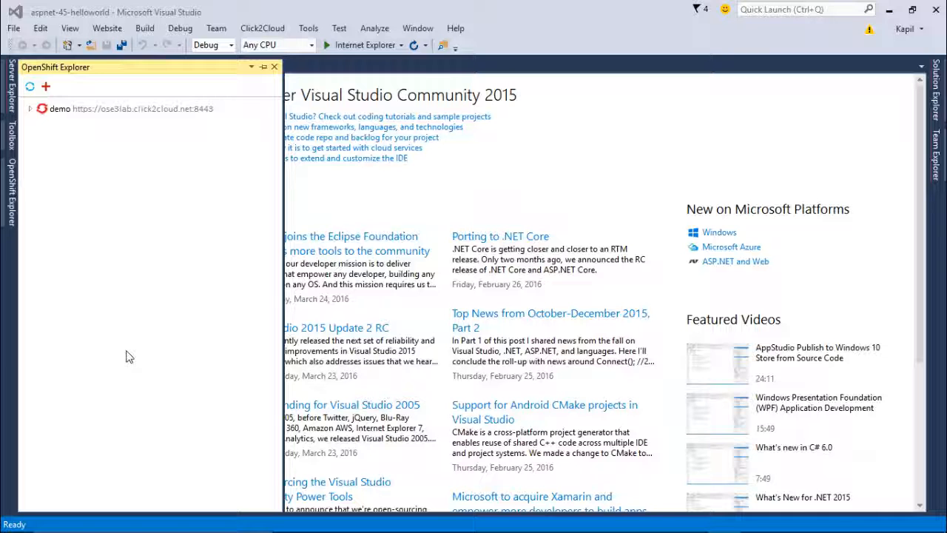
Step: Display the pod log of aspnet-45-example-3-dmc2l from Sample Project, and close the output after reading it
click(31, 110)
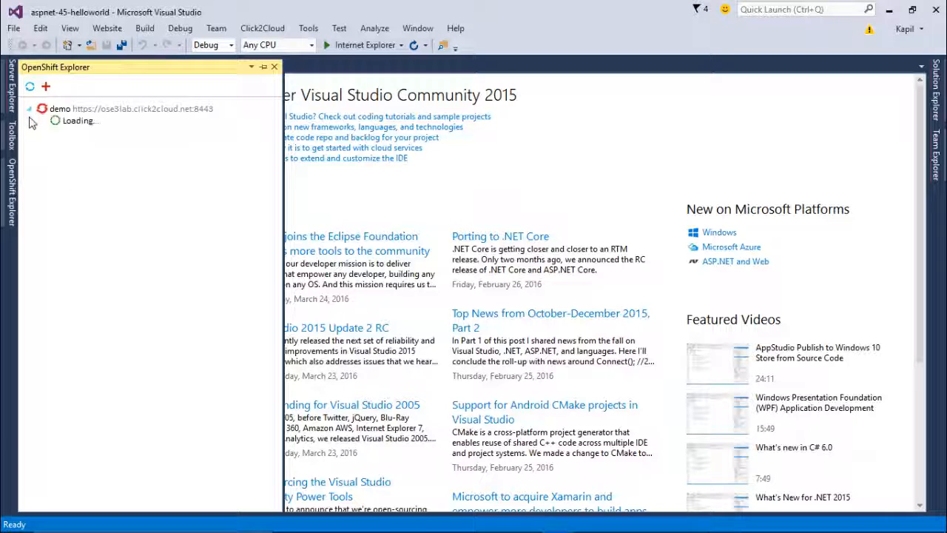
click(43, 122)
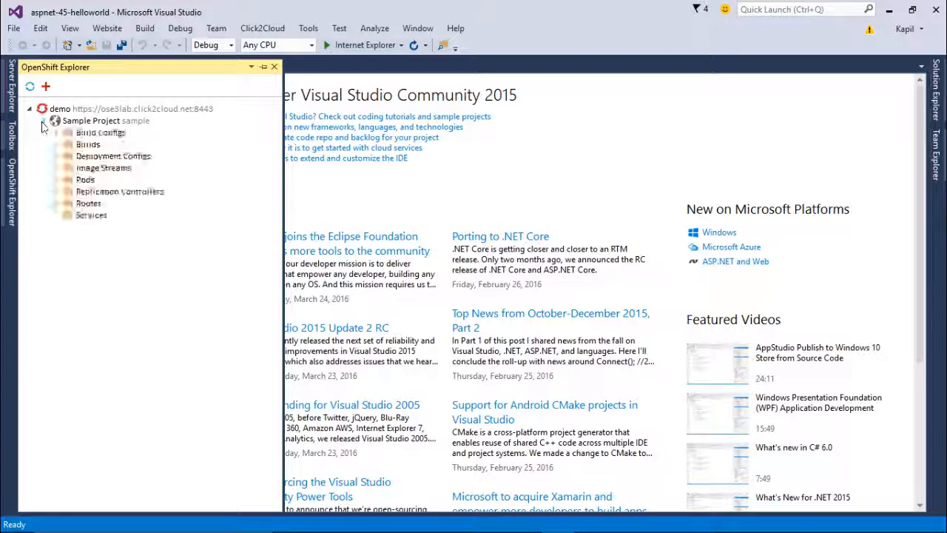
click(57, 180)
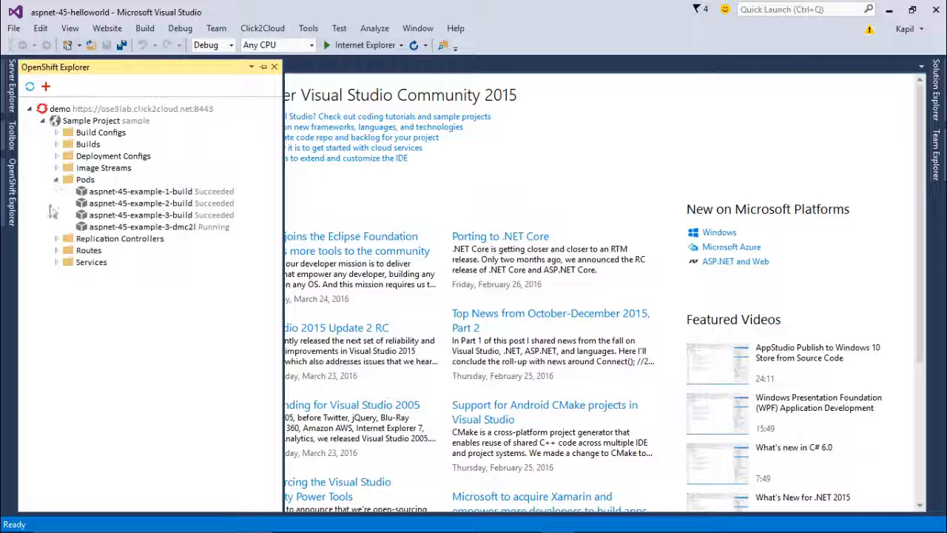
right_click(167, 229)
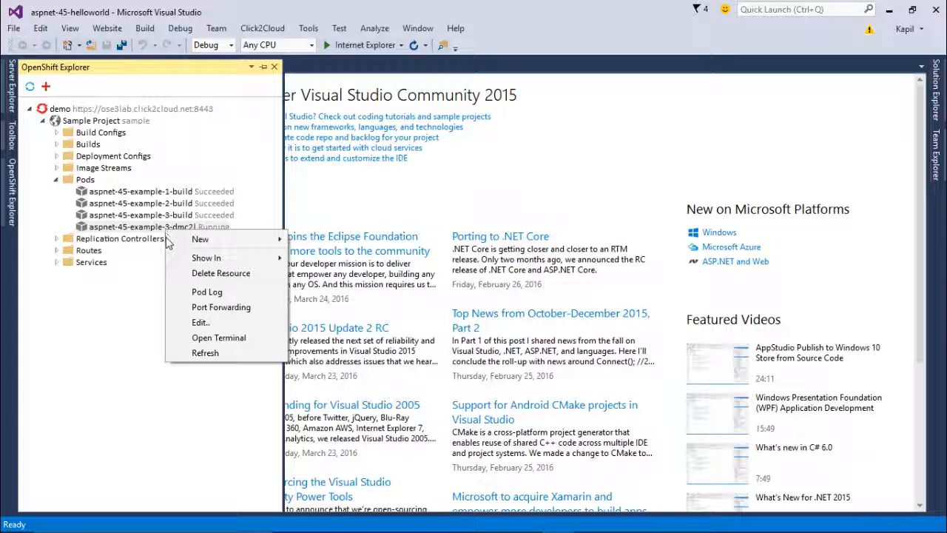
click(231, 294)
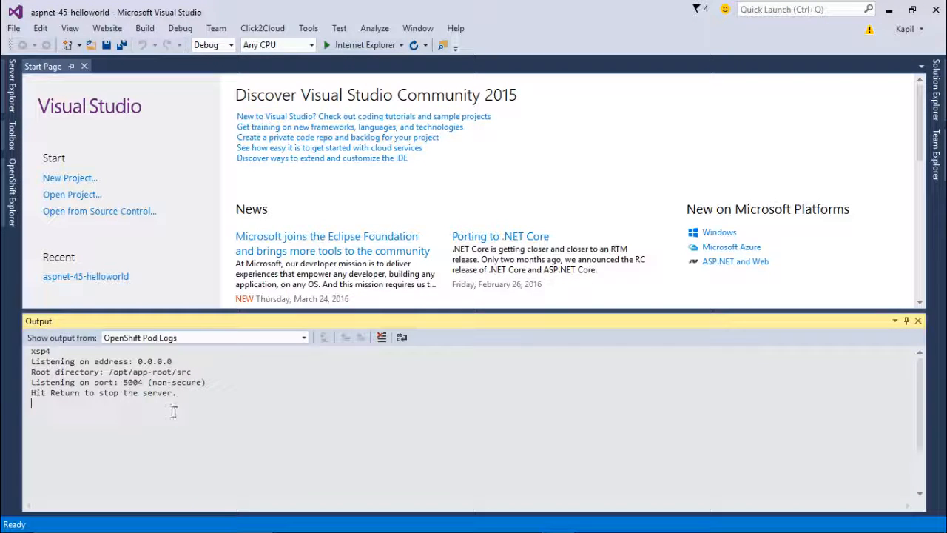
click(918, 322)
Step: Display the build log of aspnet-45-example-3 and examine its final output line
click(12, 209)
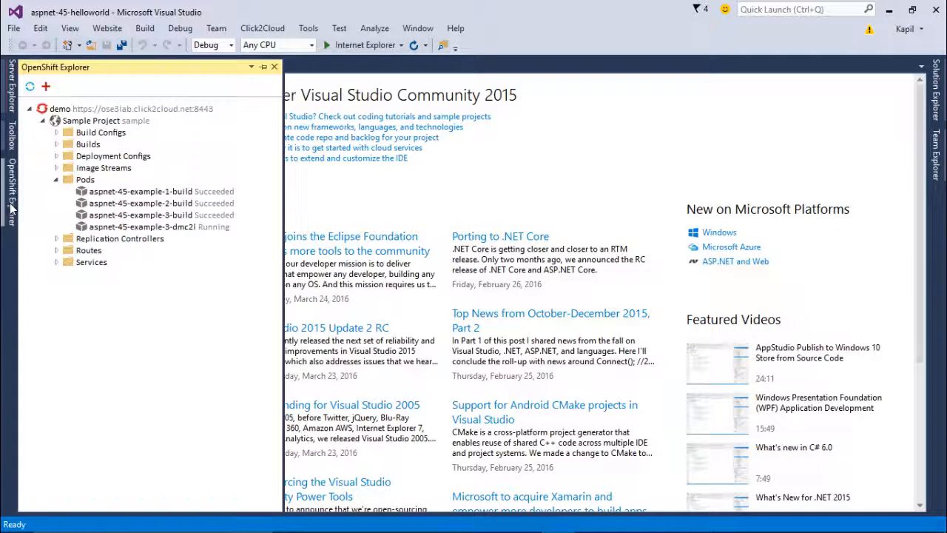
click(56, 180)
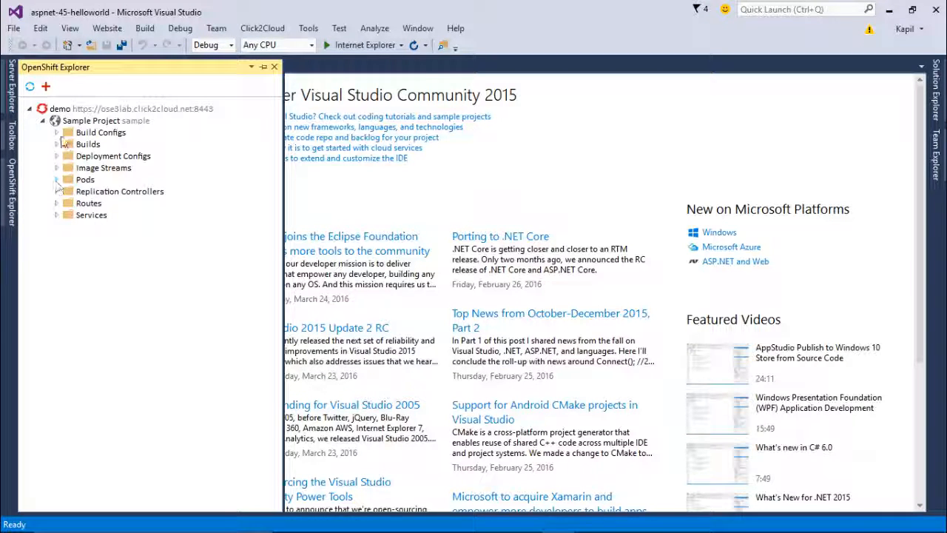
click(56, 145)
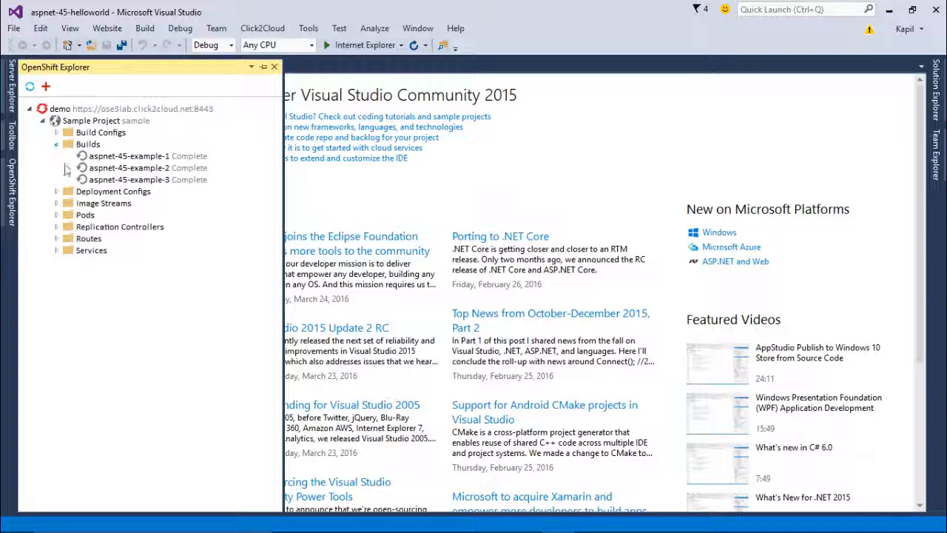
click(138, 182)
right_click(139, 185)
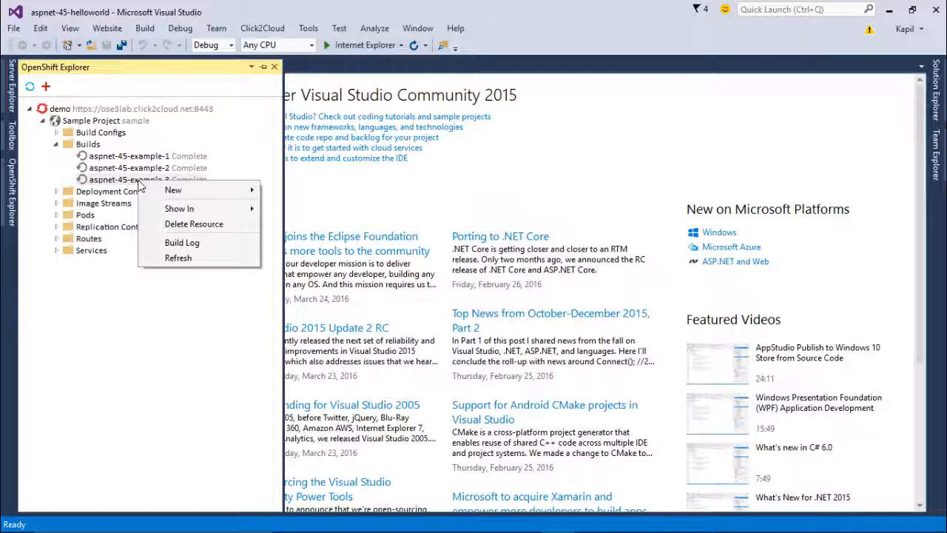
click(212, 250)
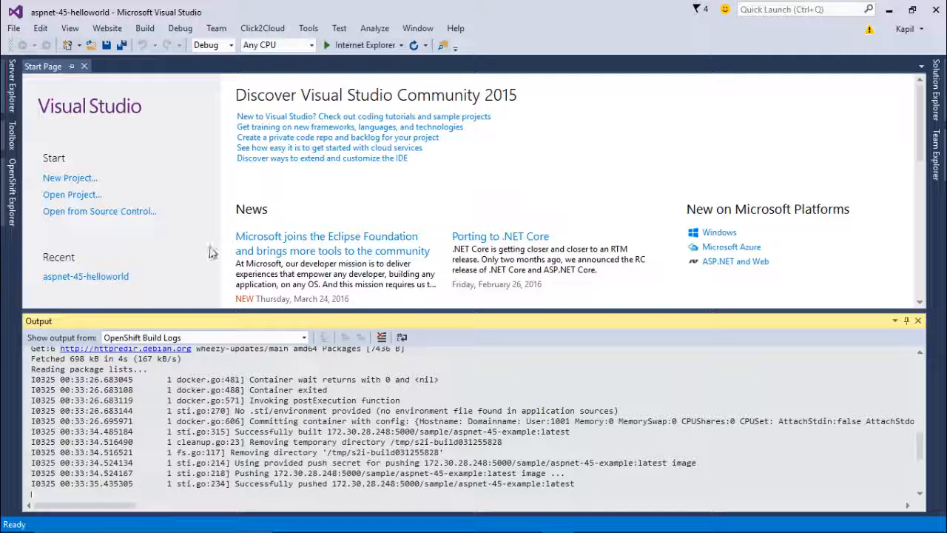
drag(235, 484, 575, 484)
click(595, 486)
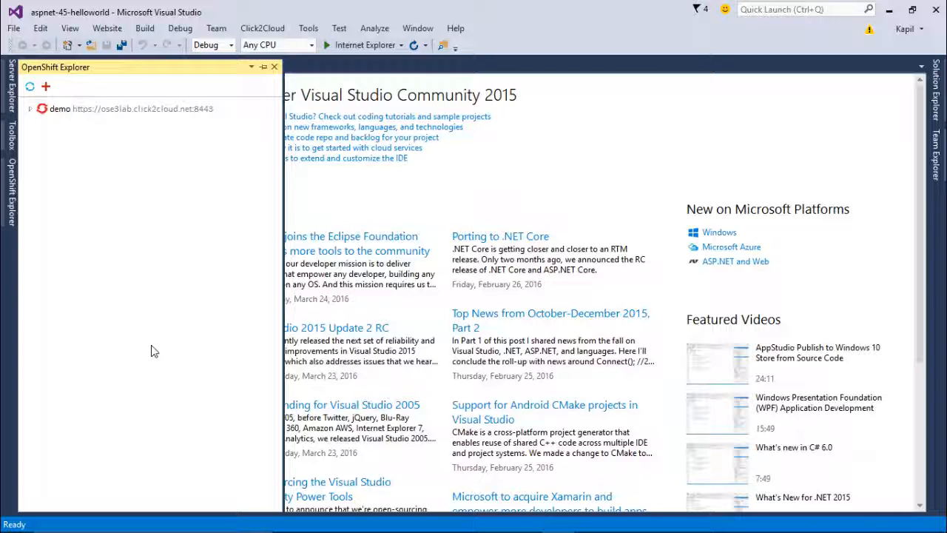
Step: Open a terminal to Sample Project's aspnet-45-example-3-dmc2l pod
click(30, 110)
click(43, 121)
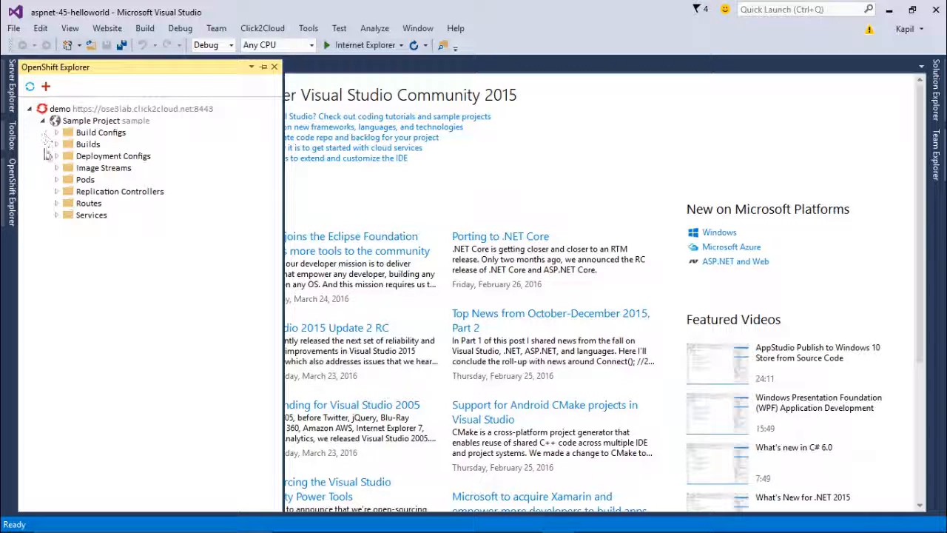
click(56, 180)
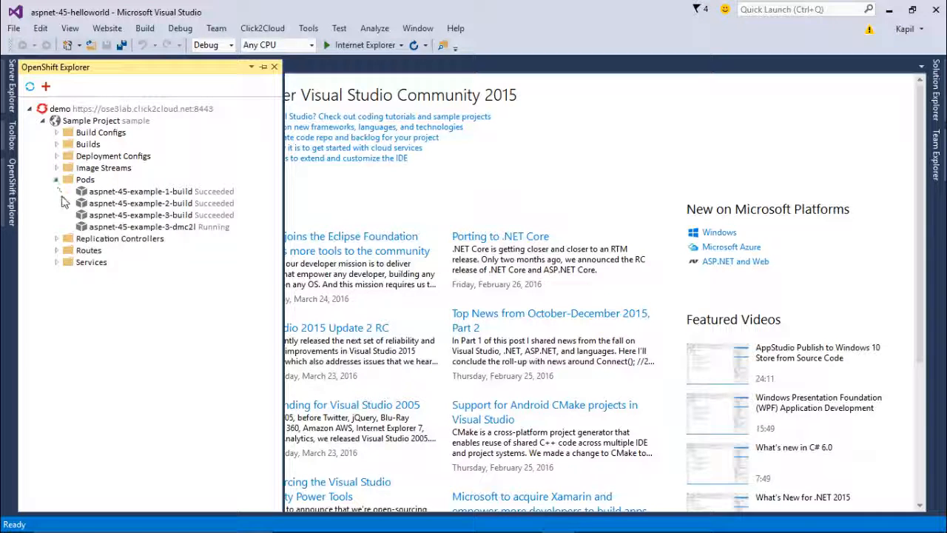
right_click(194, 232)
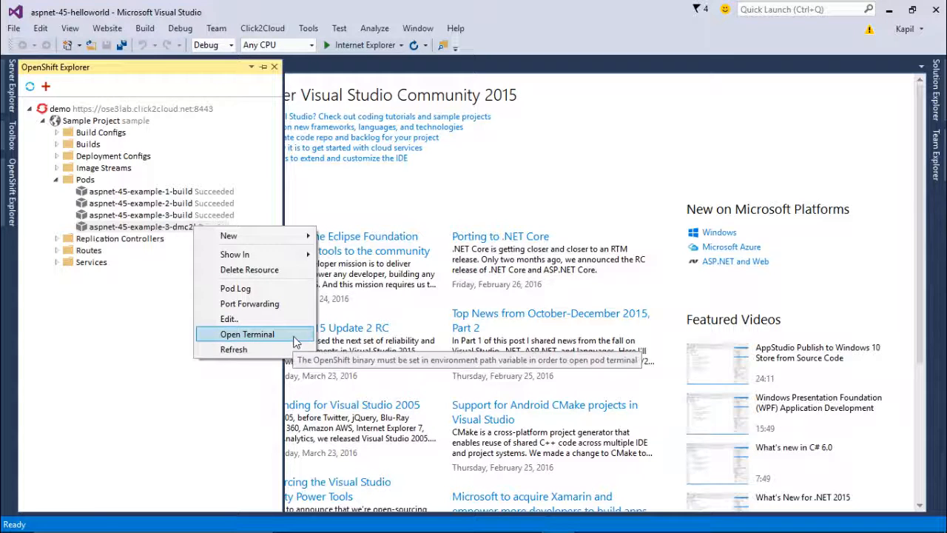
click(295, 340)
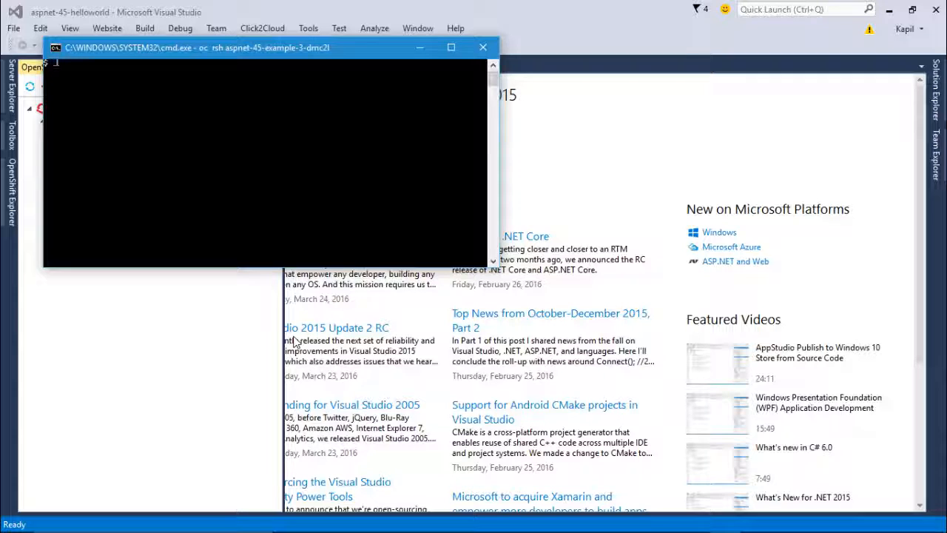
Step: List the pod's files with ls and display the contents of default.aspx with cat
key(Return)
text(cat de)
key(Tab)
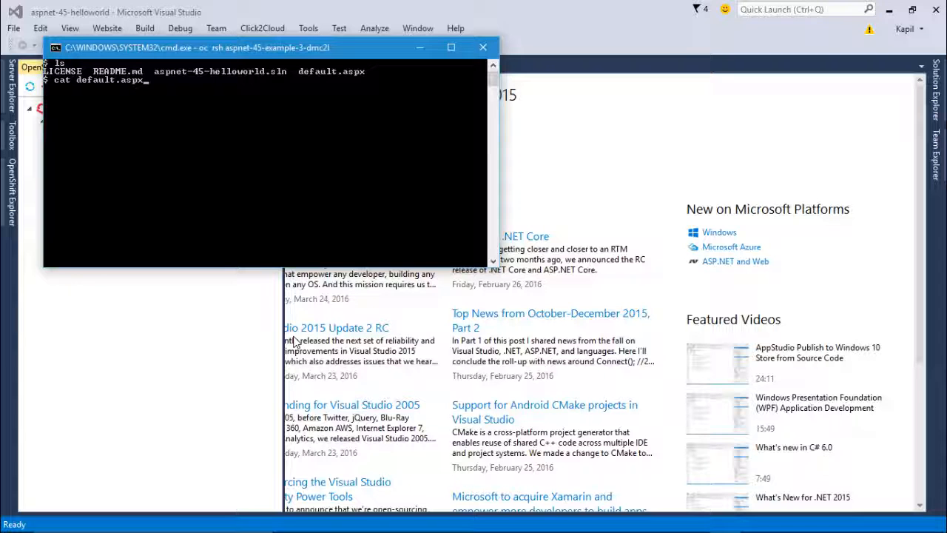
key(Return)
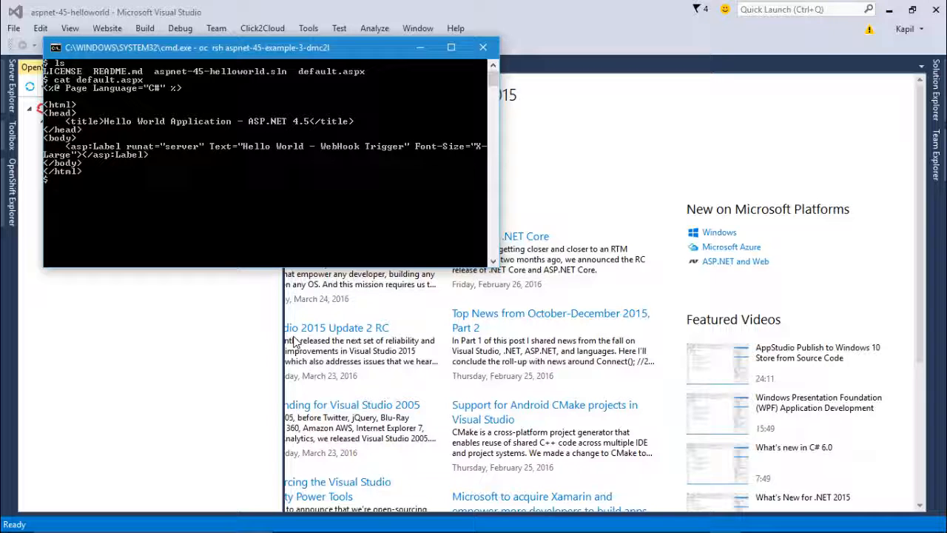
Step: Exit the pod's remote shell and close the command window
text(exit)
key(Return)
text(exit)
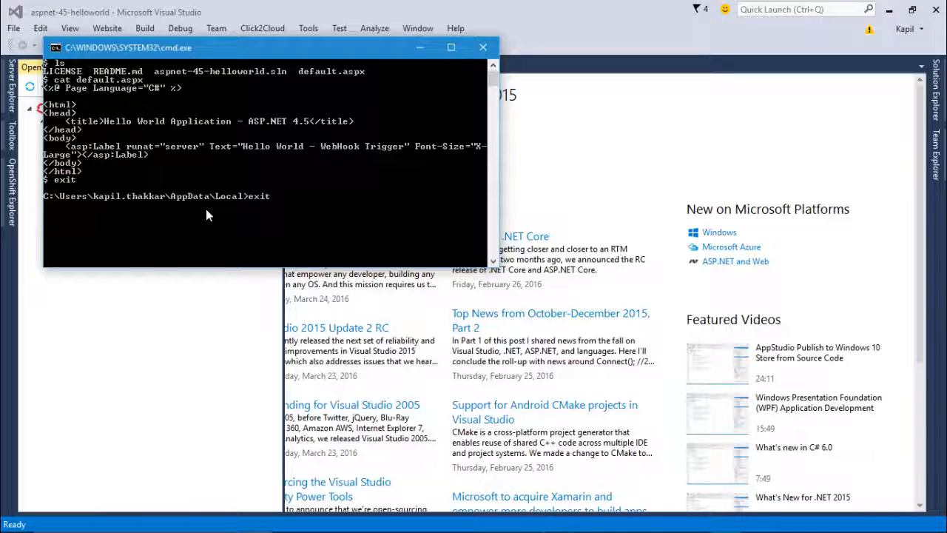
key(Return)
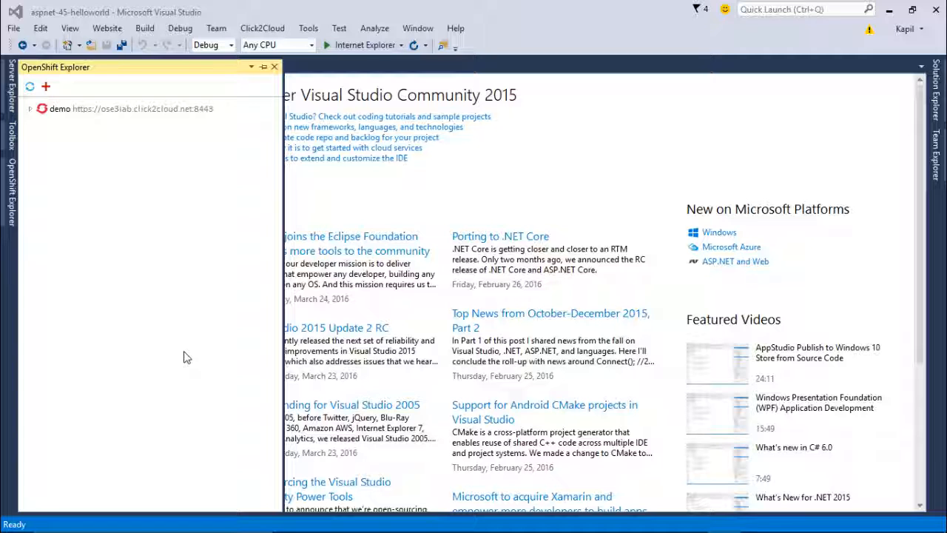
Step: List the pods of the Demo - Scale Pods project under the demo connection
click(30, 110)
click(43, 122)
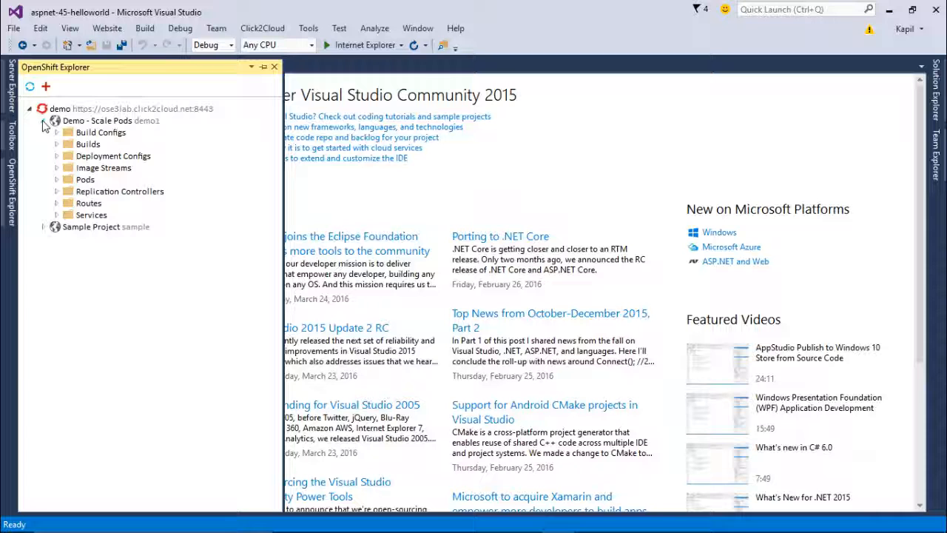
click(56, 180)
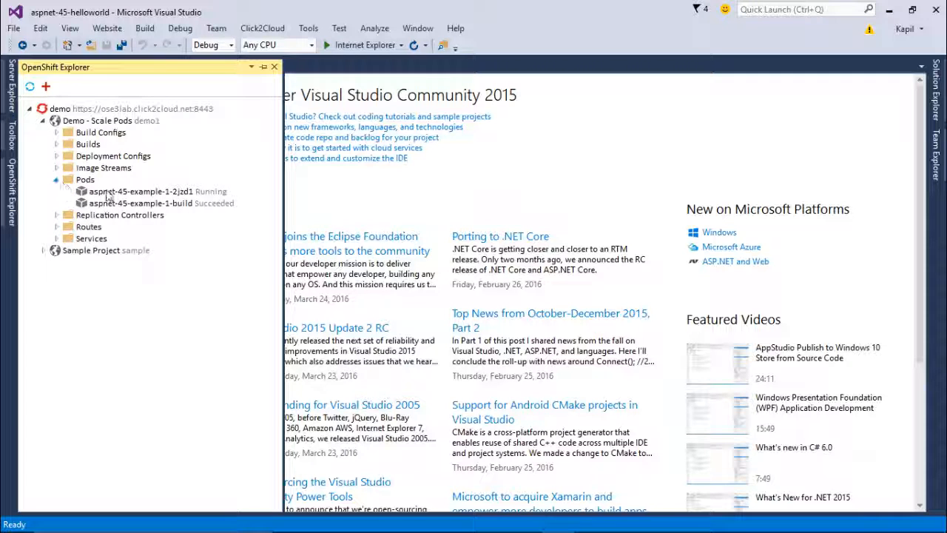
Step: Scale the aspnet-45-example-1 replication controller of Demo - Scale Pods to 2 pods
click(56, 217)
click(155, 230)
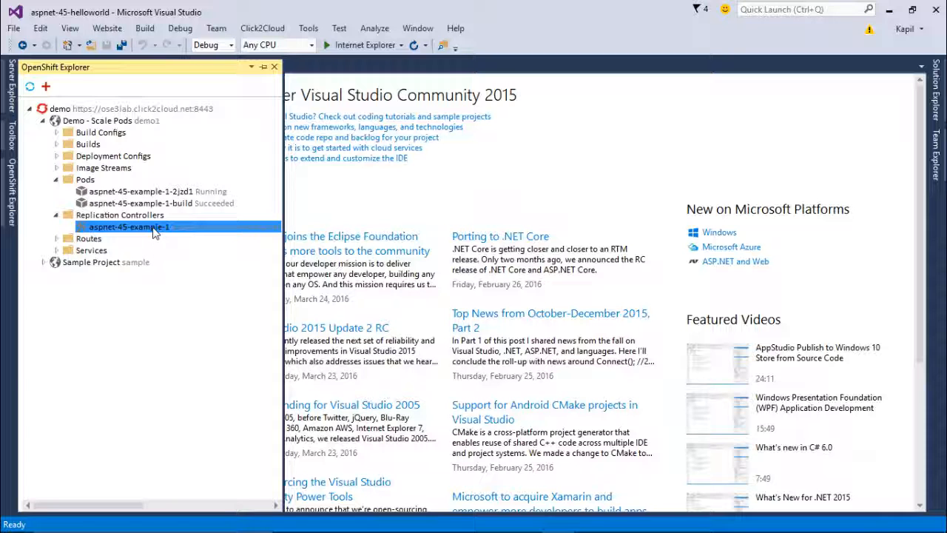
right_click(155, 232)
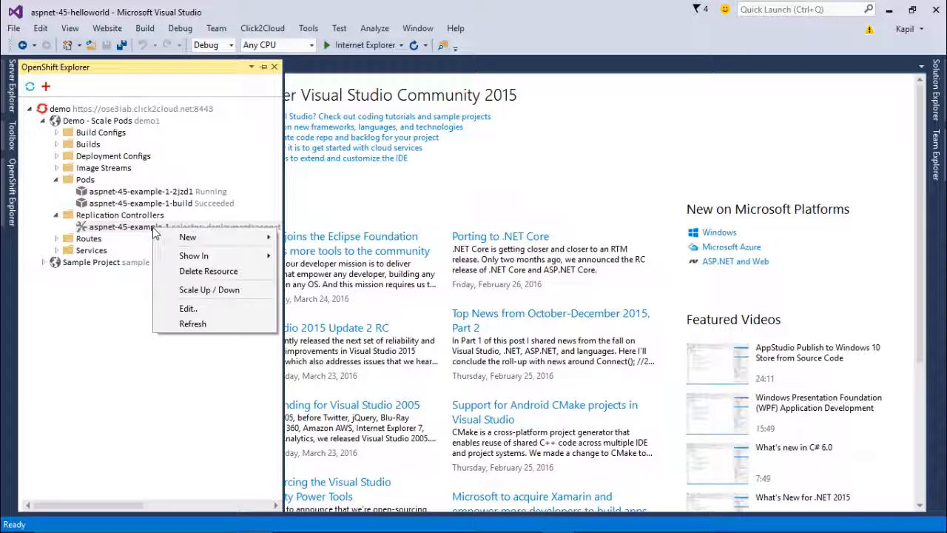
click(253, 291)
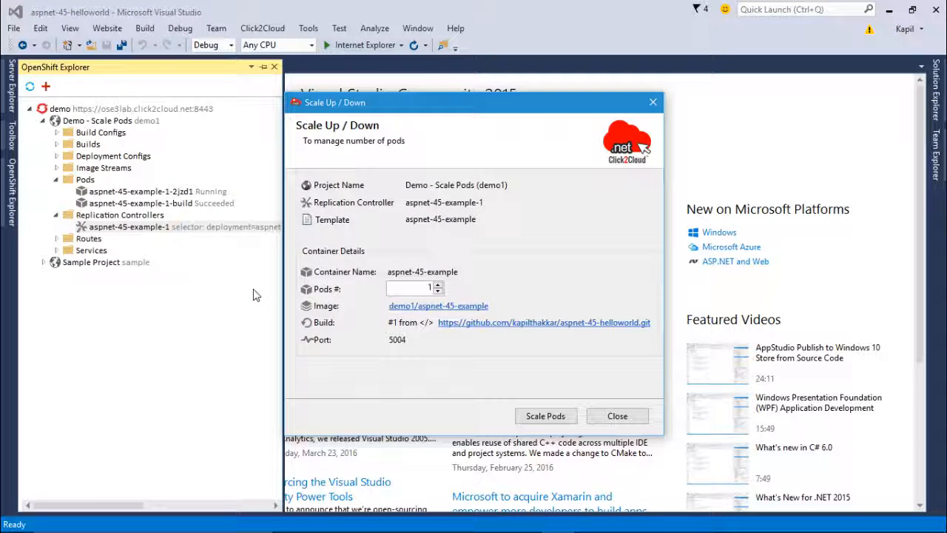
click(438, 284)
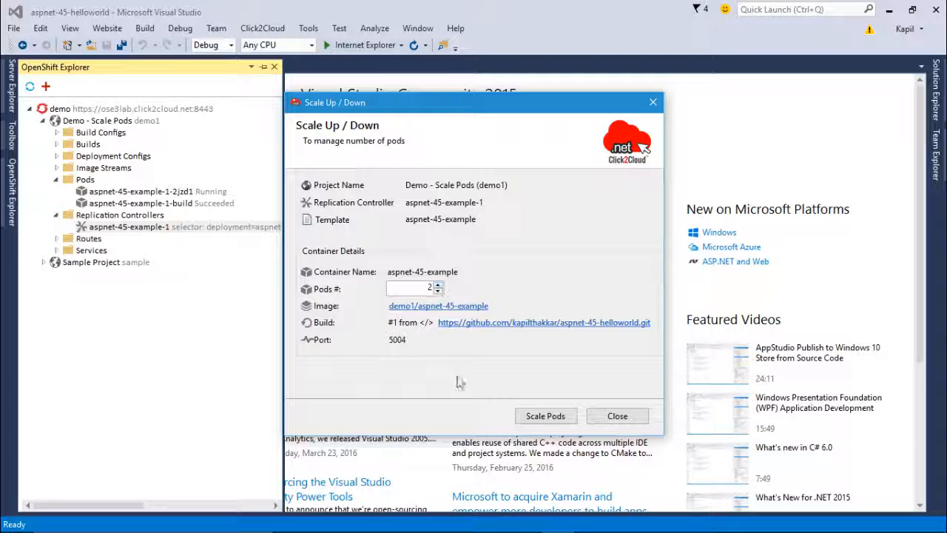
click(546, 416)
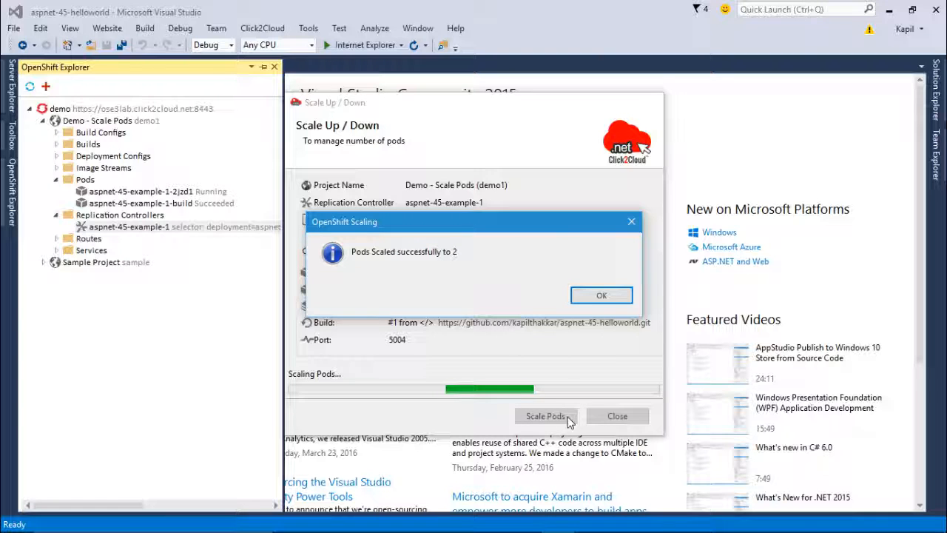
click(614, 302)
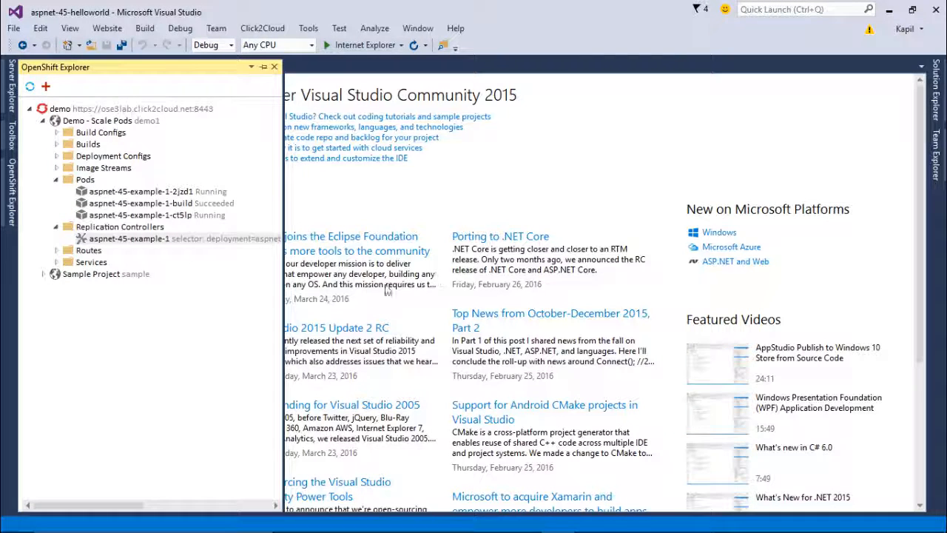
Step: Refresh the OpenShift connection and examine the status of the pods in Demo - Scale Pods
click(30, 86)
click(30, 109)
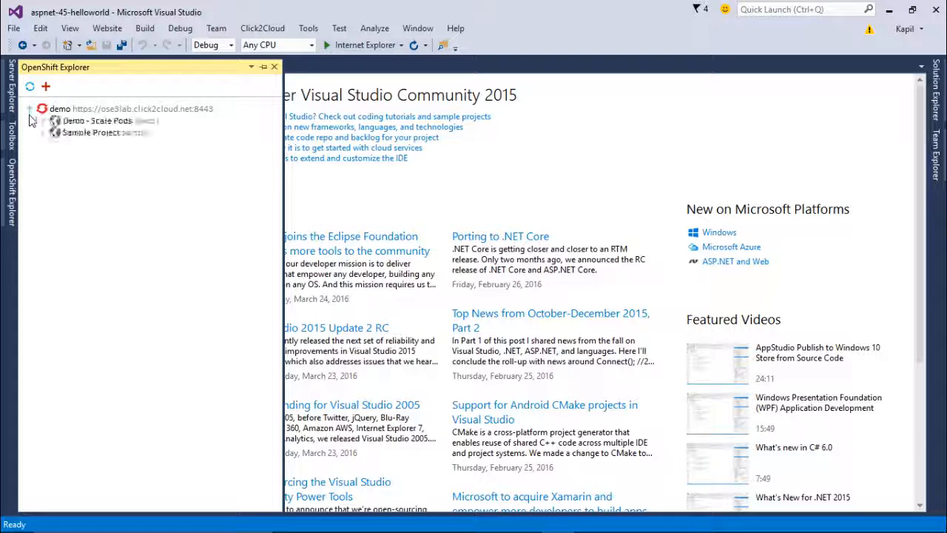
click(43, 121)
click(57, 180)
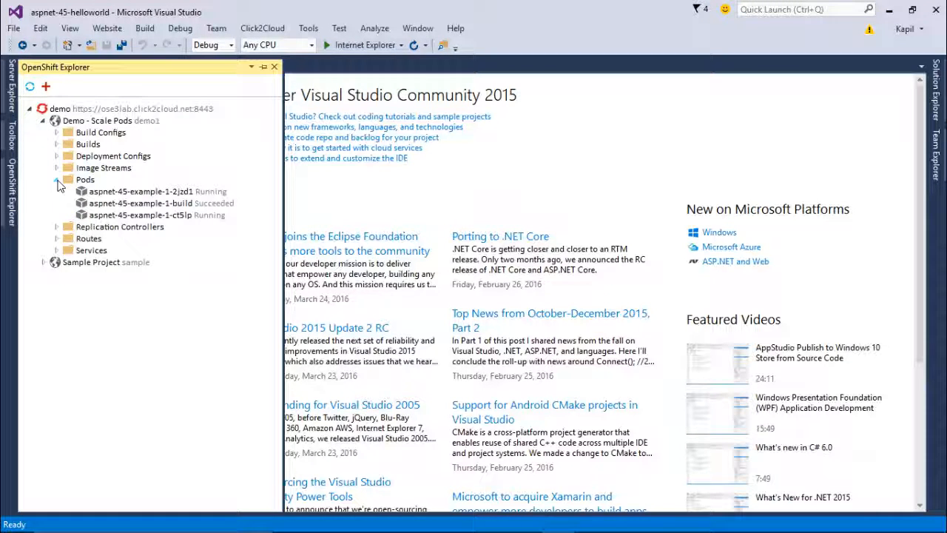
click(197, 216)
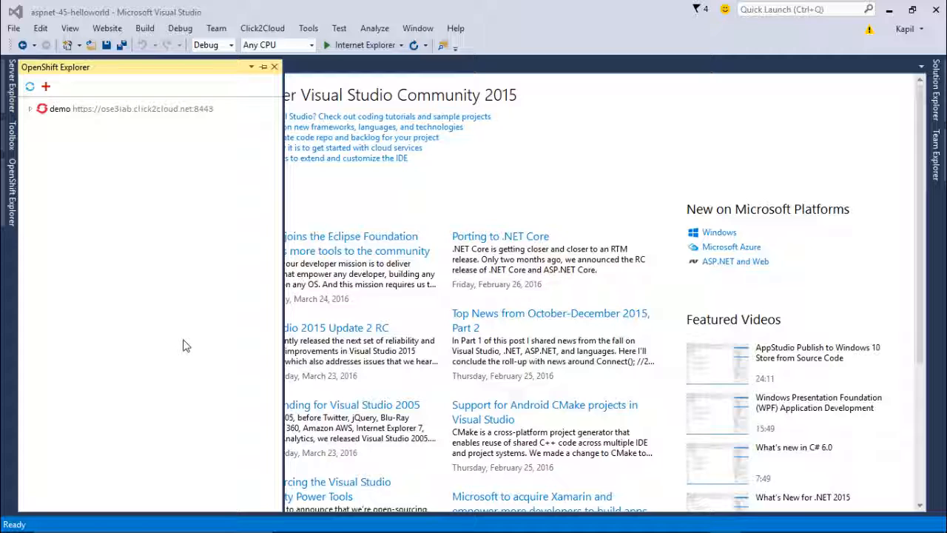
Step: Start port forwarding for the mongodb-1-57c1z pod in Demo - Port Forward, with free local ports found for the remote ports
click(30, 110)
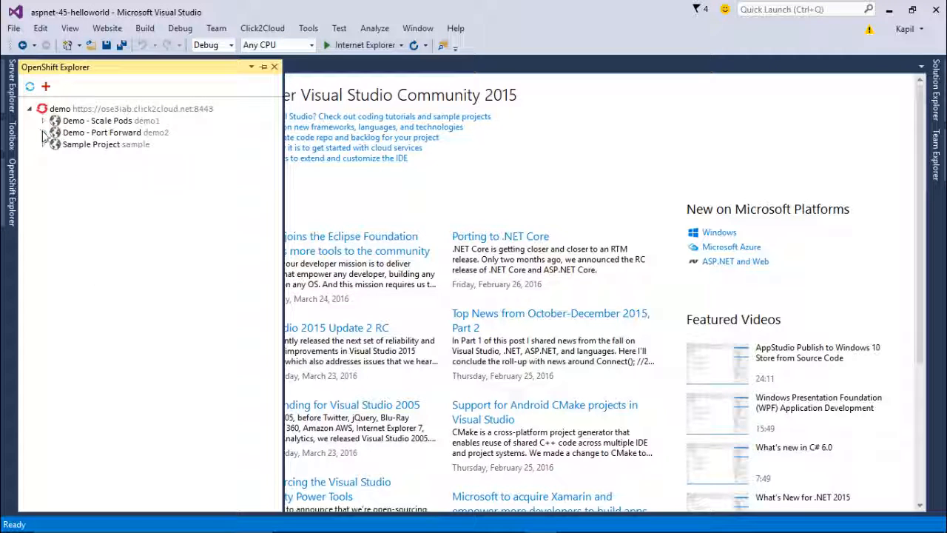
click(43, 133)
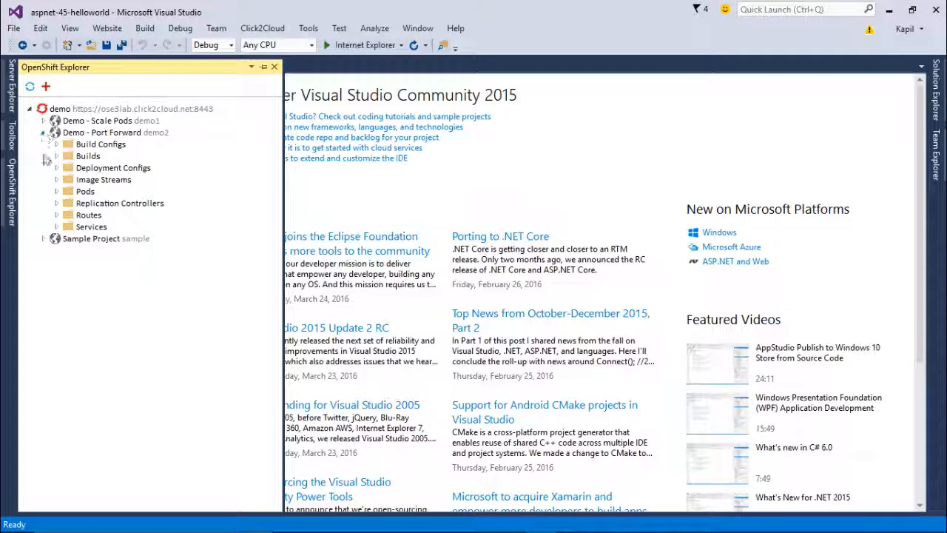
click(57, 192)
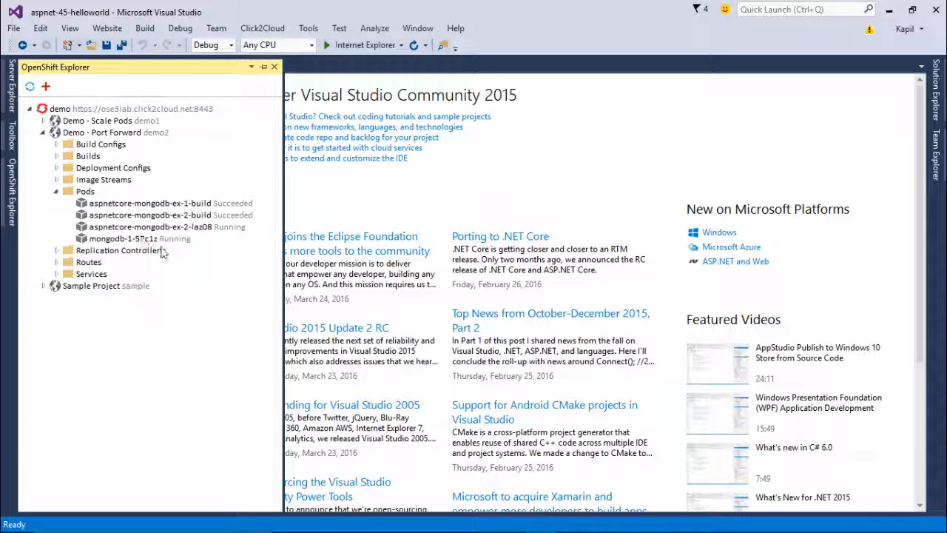
right_click(176, 246)
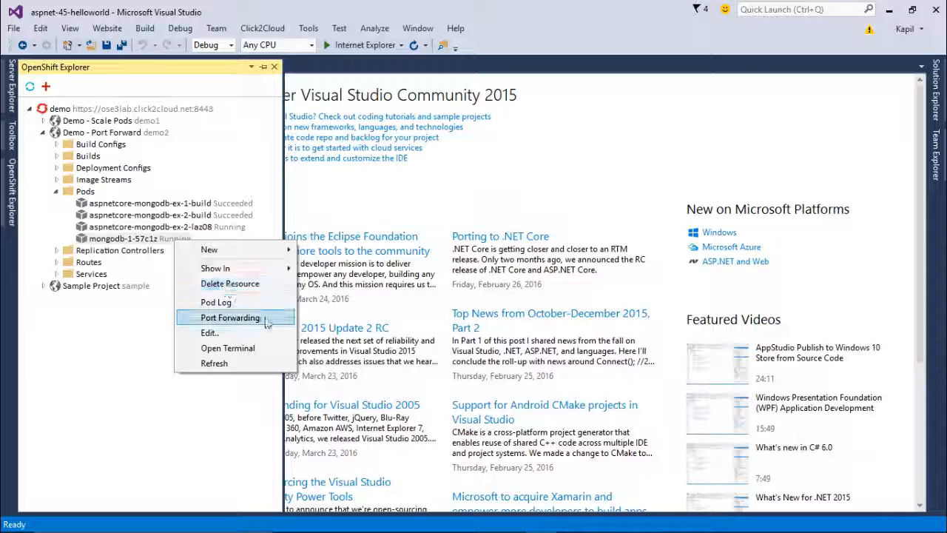
click(215, 318)
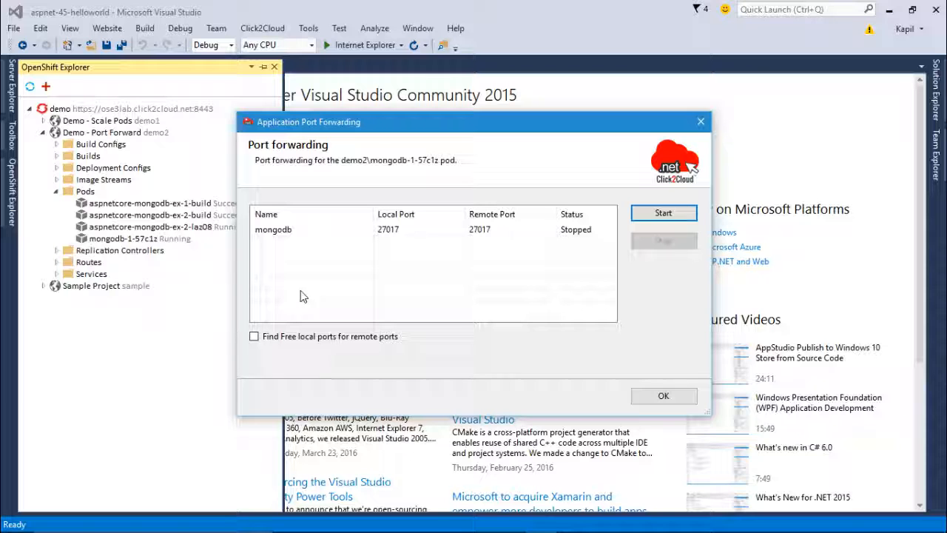
click(254, 339)
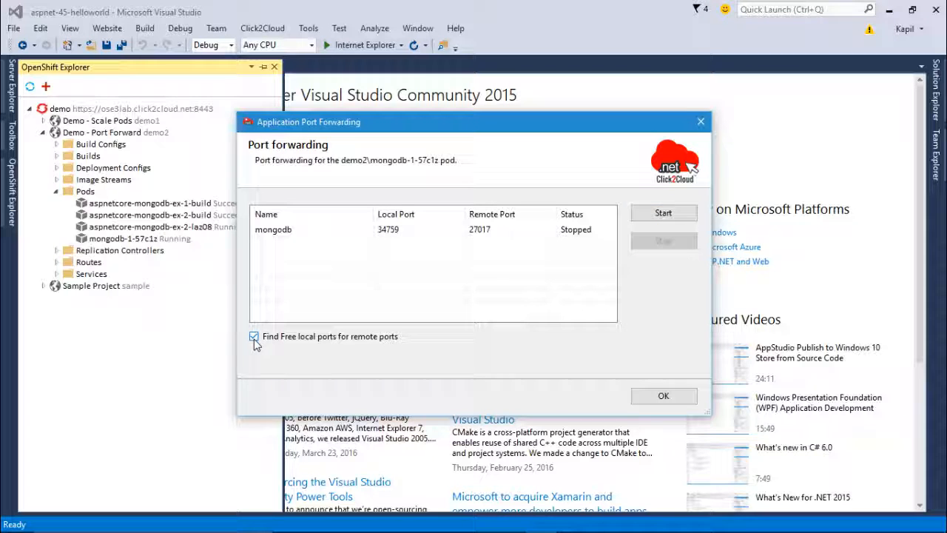
click(664, 213)
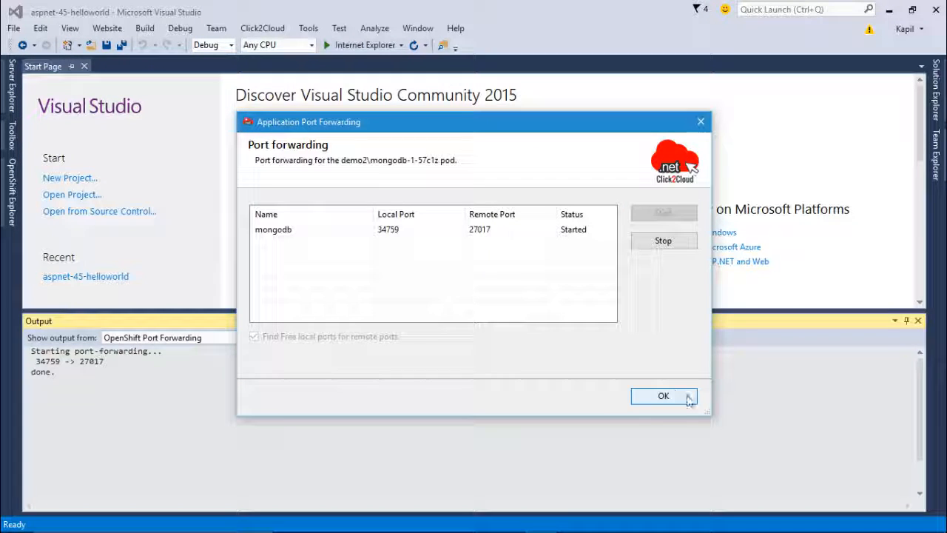
click(663, 396)
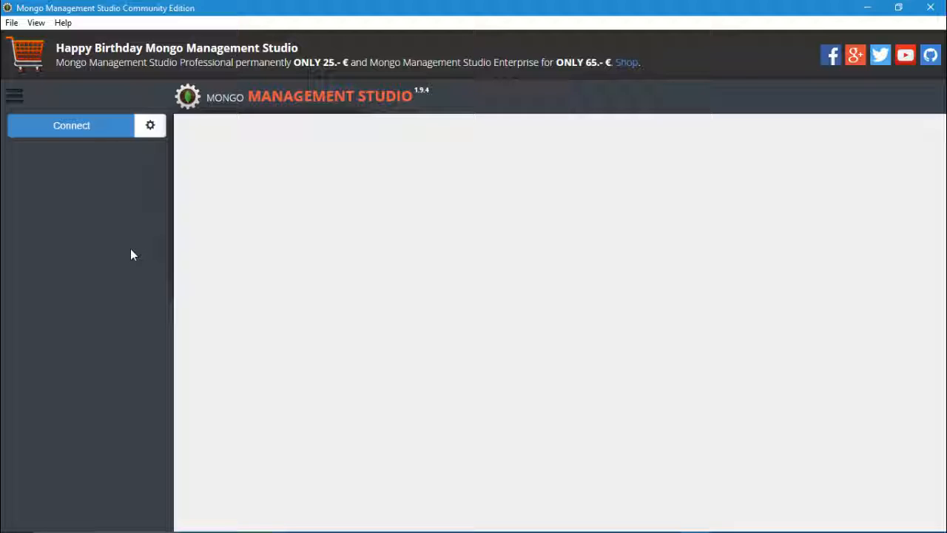
Step: In Mongo Management Studio, set the port of the SampleDB server connection to 34759 and save the connection
click(106, 135)
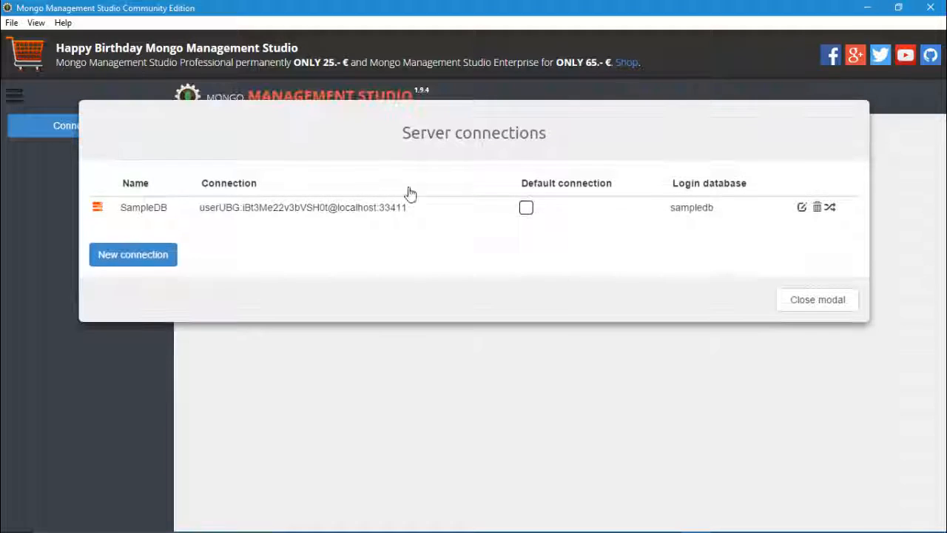
click(802, 210)
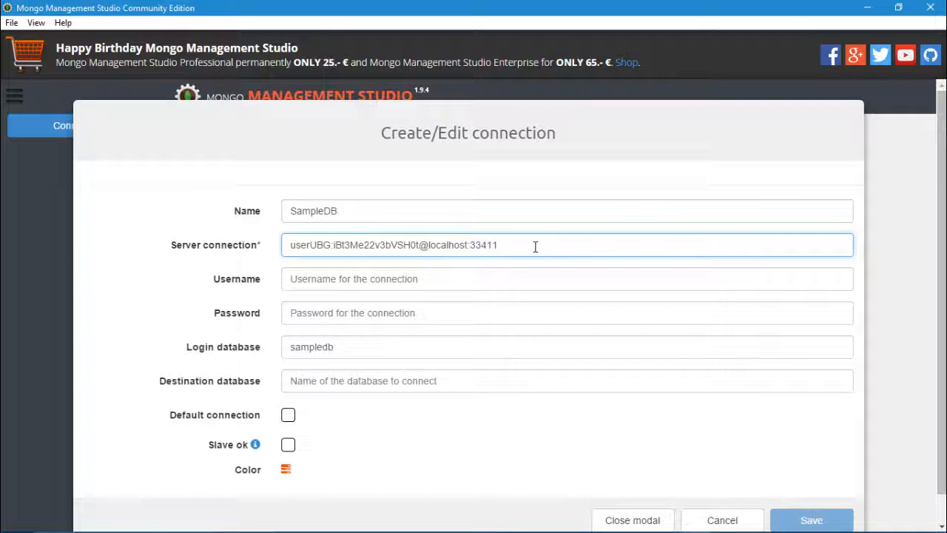
key(BackSpace)
key(BackSpace)
key(BackSpace)
key(BackSpace)
key(BackSpace)
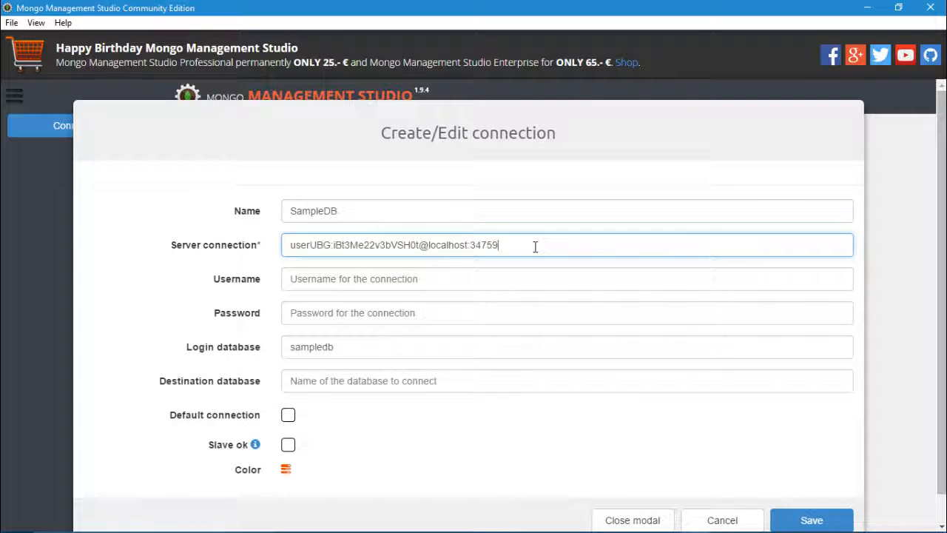
drag(509, 245, 438, 244)
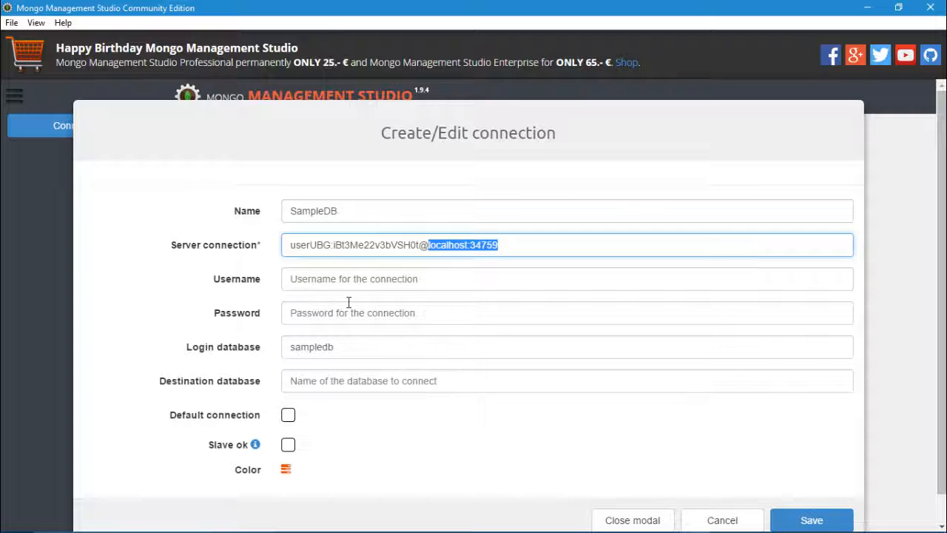
scroll(347, 311, down, 1)
click(810, 495)
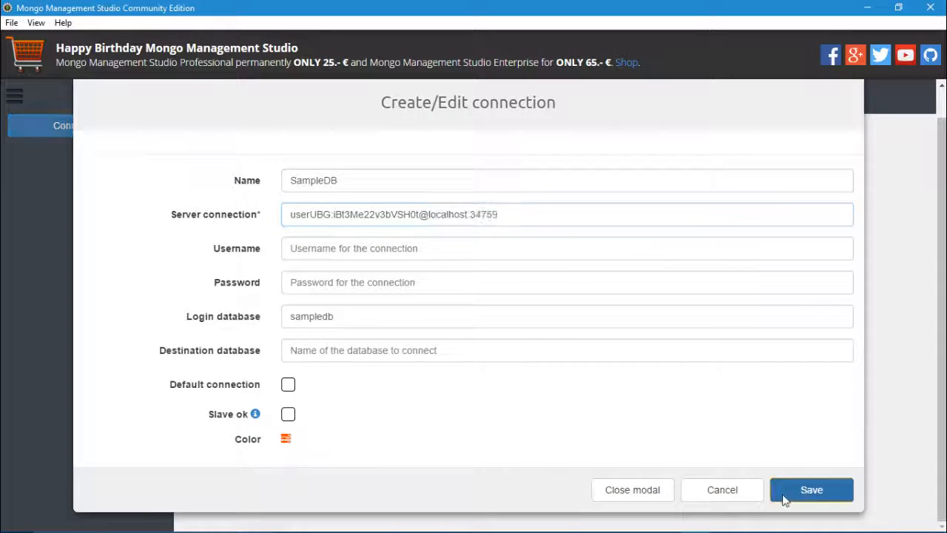
click(799, 303)
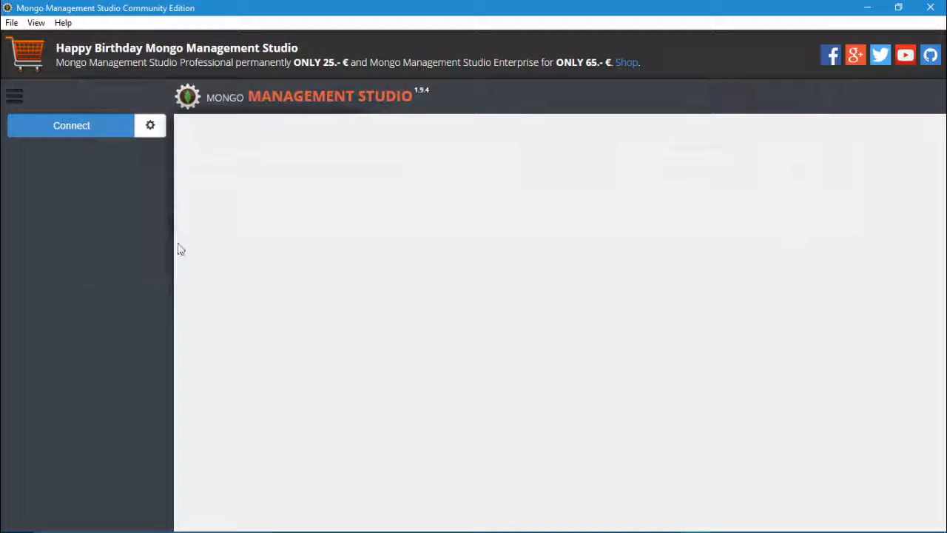
Step: Connect to the SampleDB server and browse its sampledb database
click(72, 127)
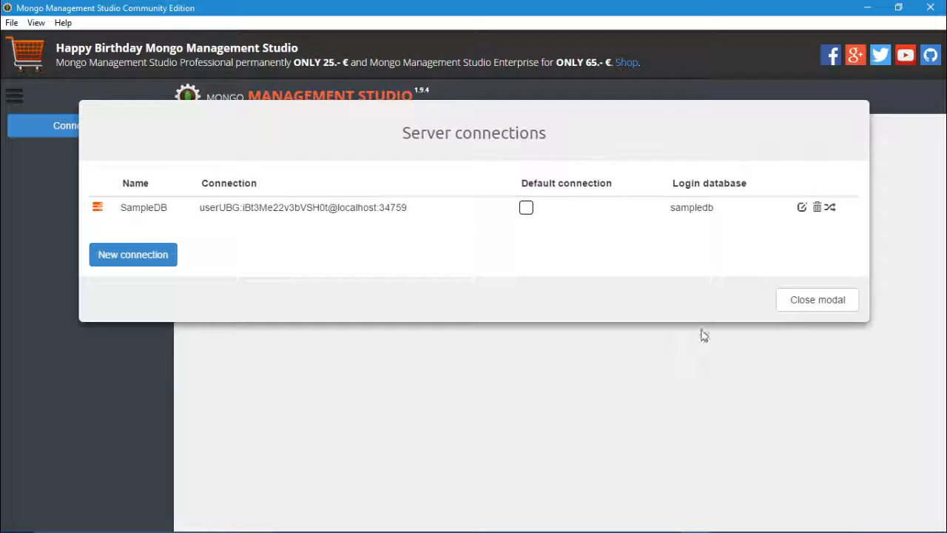
click(263, 215)
click(57, 188)
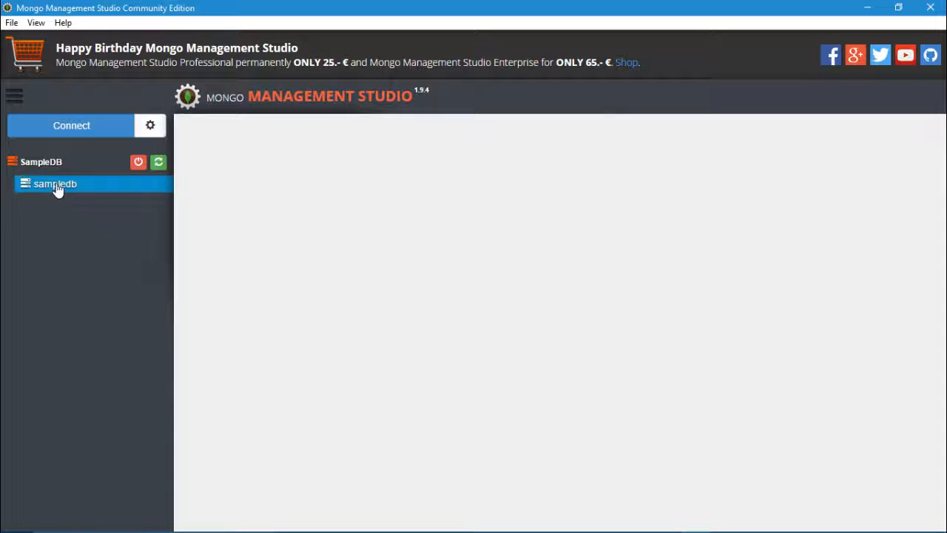
click(70, 203)
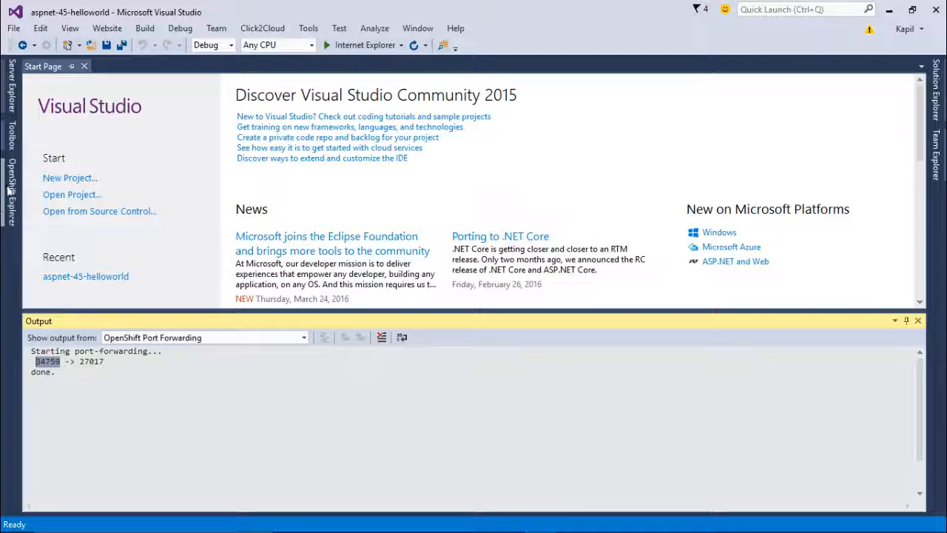
Step: Back in Visual Studio, stop port forwarding for the mongodb-1-57c1z pod and close the port forwarding dialog
click(11, 194)
right_click(102, 239)
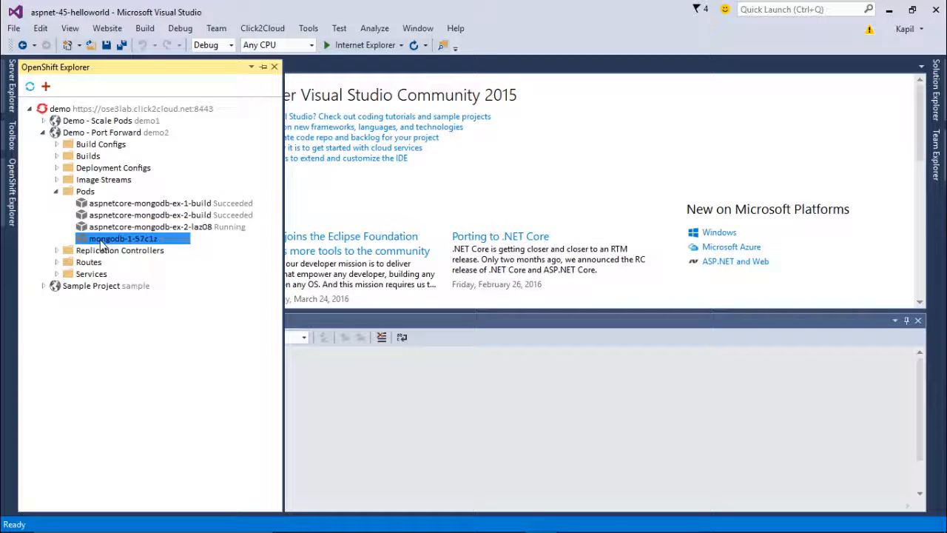
click(194, 323)
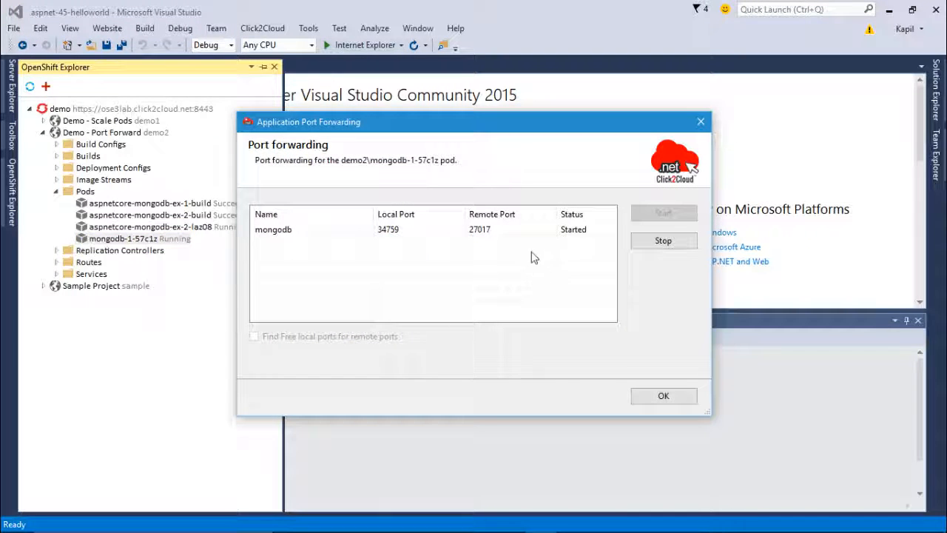
click(658, 246)
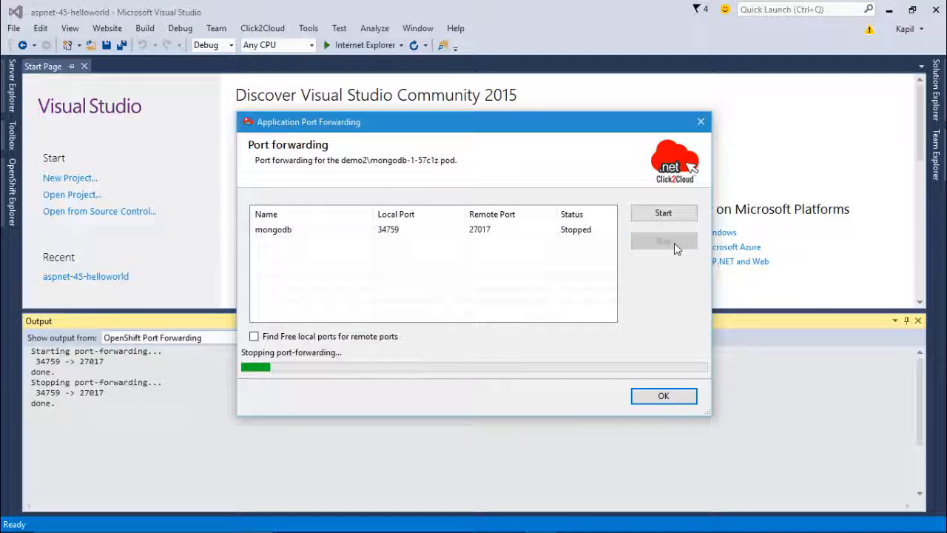
click(682, 400)
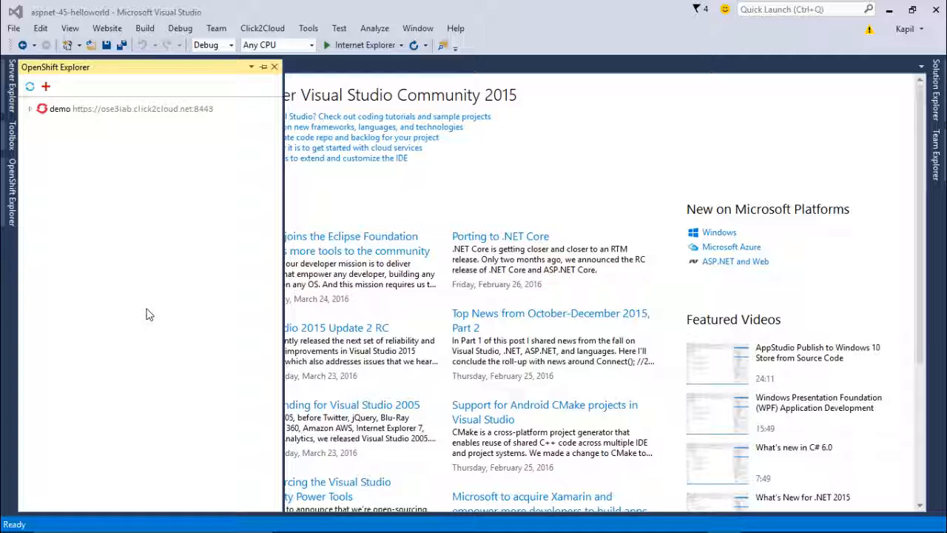
Step: Open the JSON definition of the aspnet-45-example build config in Sample Project for editing
click(30, 109)
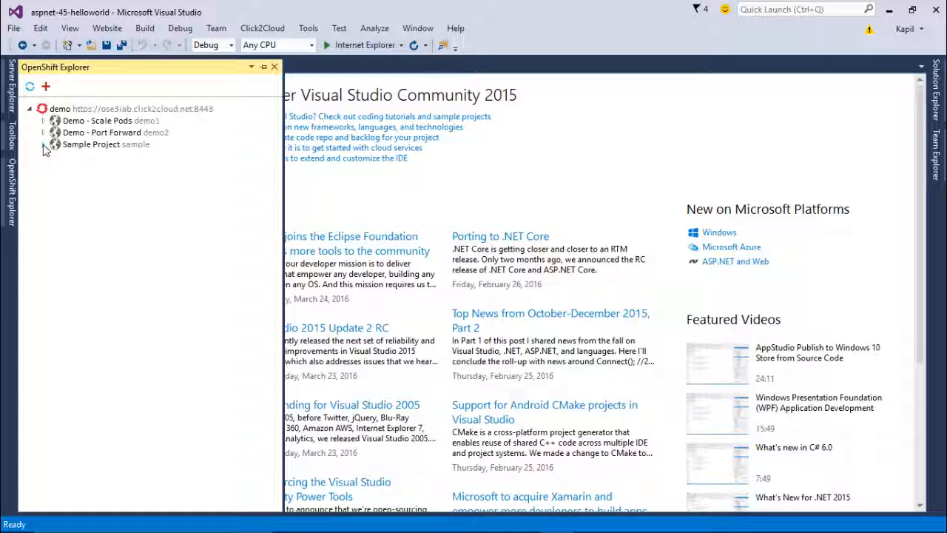
click(43, 145)
click(56, 157)
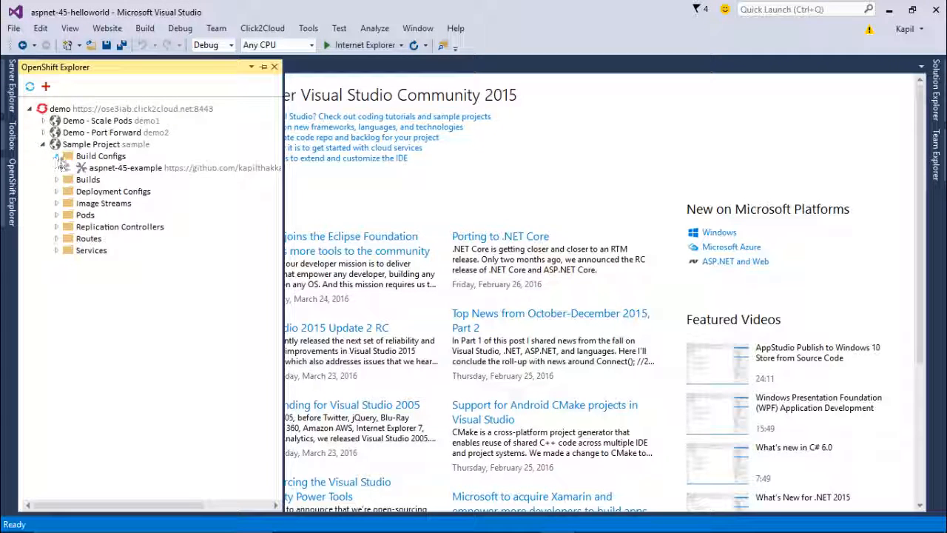
right_click(134, 174)
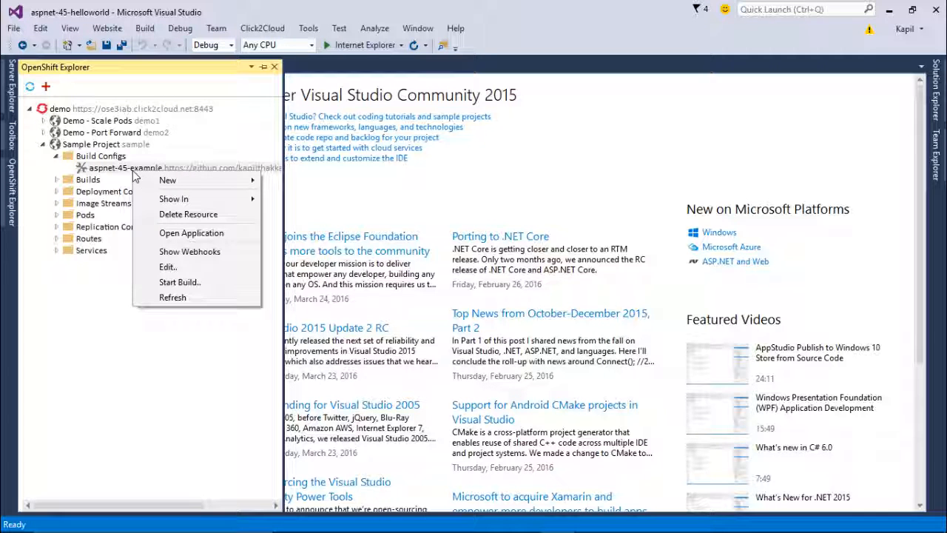
click(189, 268)
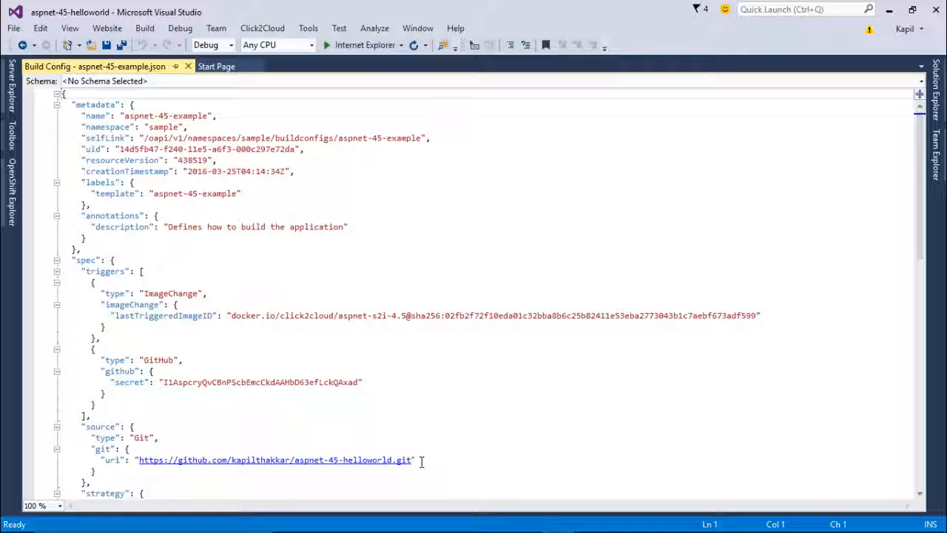
drag(413, 460, 139, 460)
key(Delete)
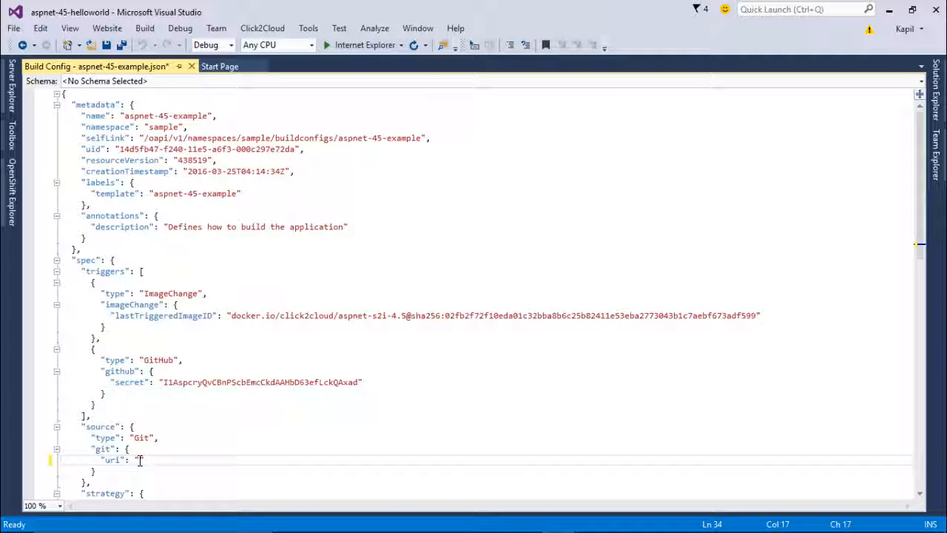
text(https://github.com/click2cloud/aspnet-45-helloworld.git)
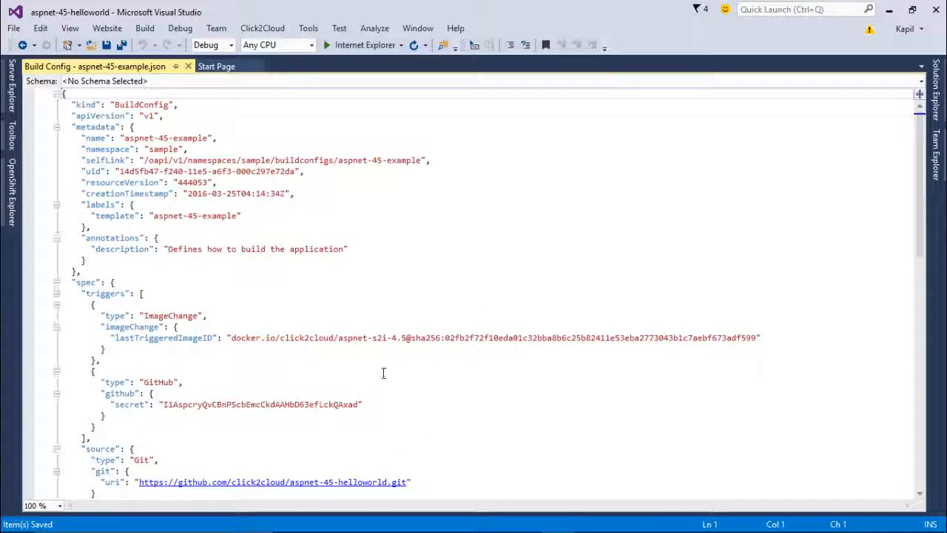
click(188, 66)
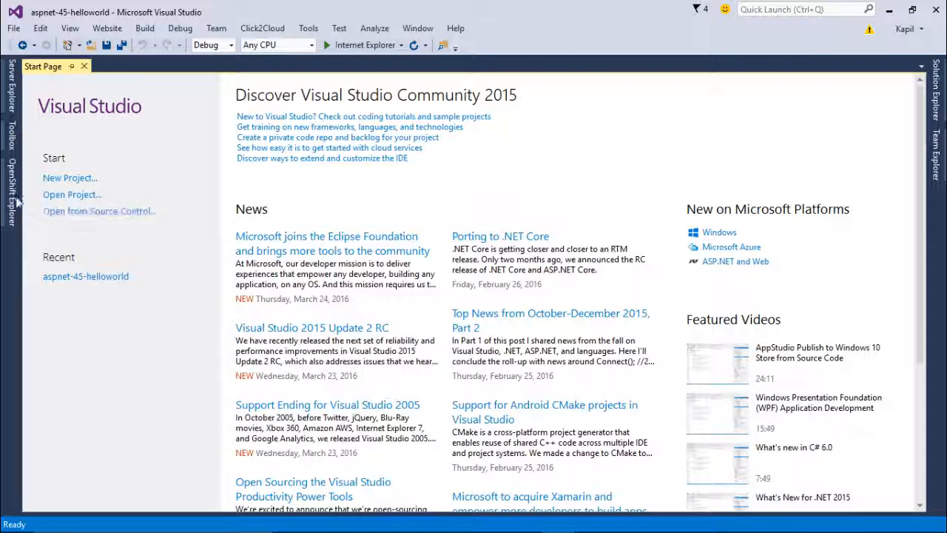
click(11, 198)
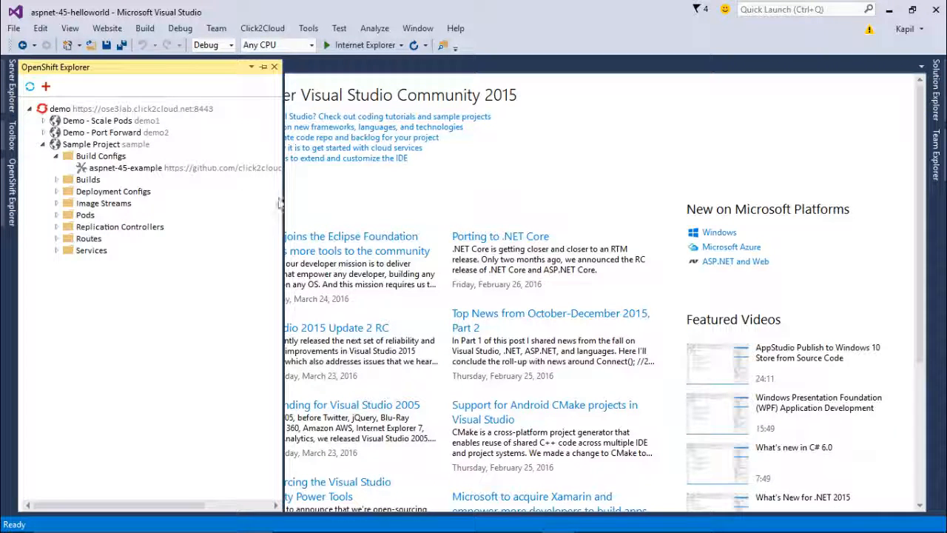
drag(283, 197, 412, 201)
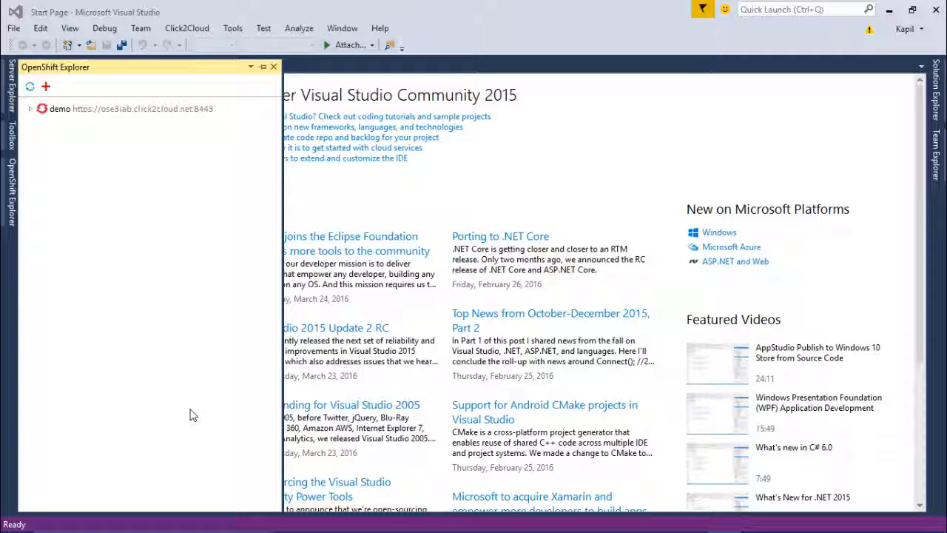
Step: View the properties of Sample Project's aspnet-45-example build config, from its annotations through to the webhook triggers
click(31, 110)
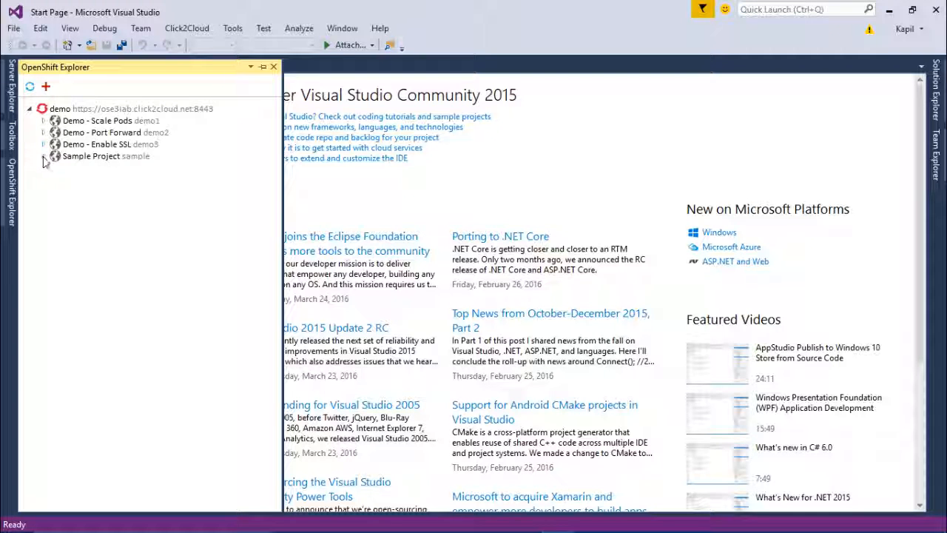
click(43, 156)
click(57, 169)
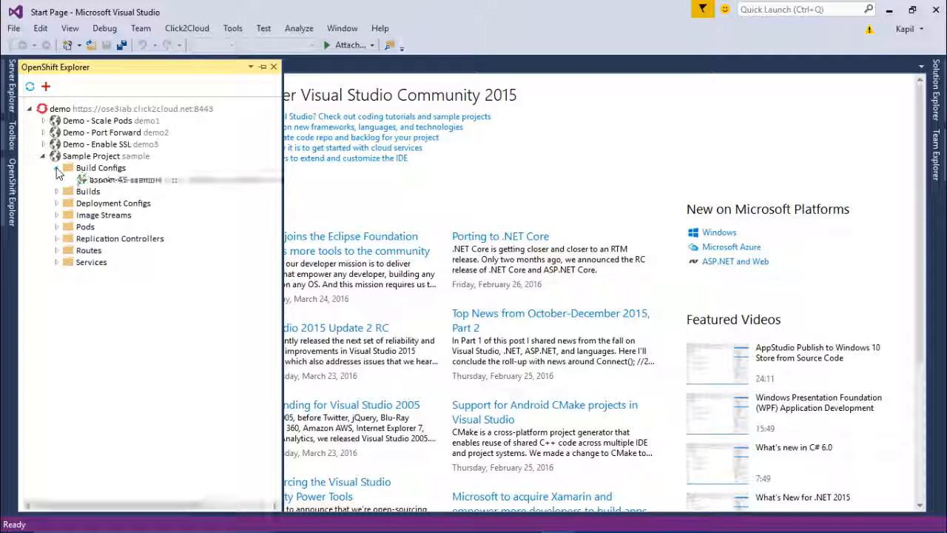
right_click(115, 183)
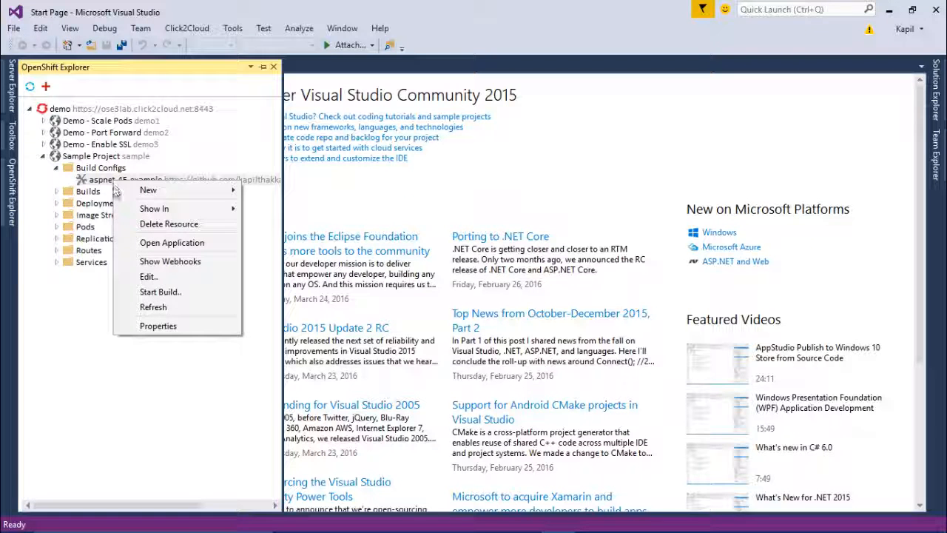
click(194, 331)
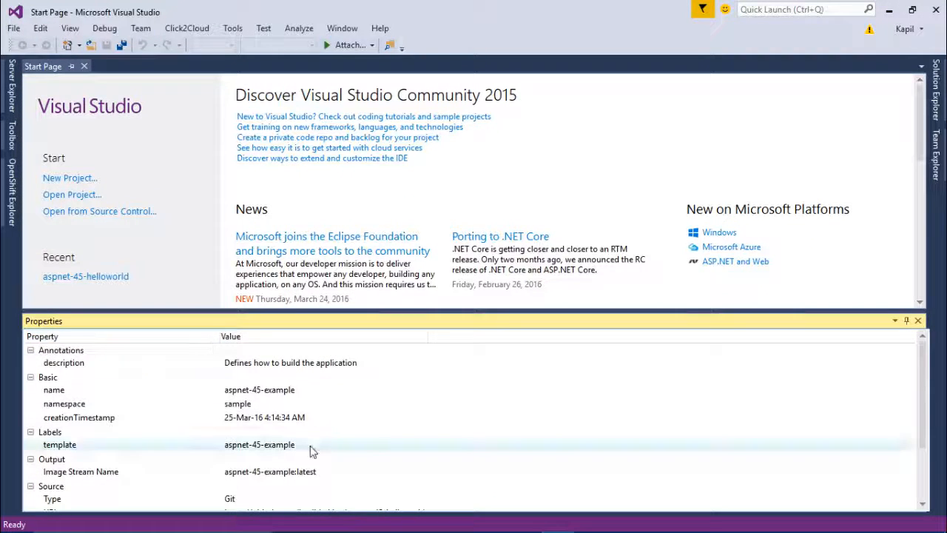
scroll(348, 465, down, 1)
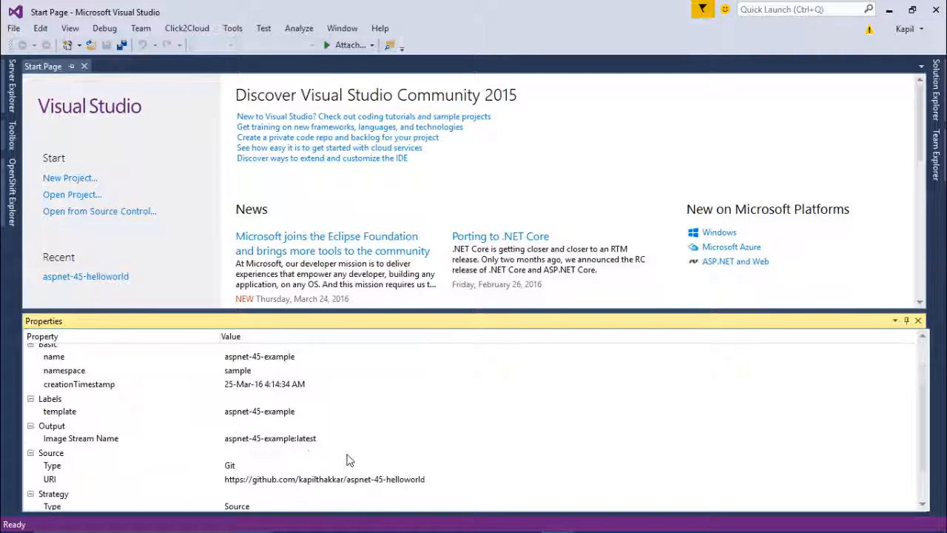
scroll(344, 457, down, 1)
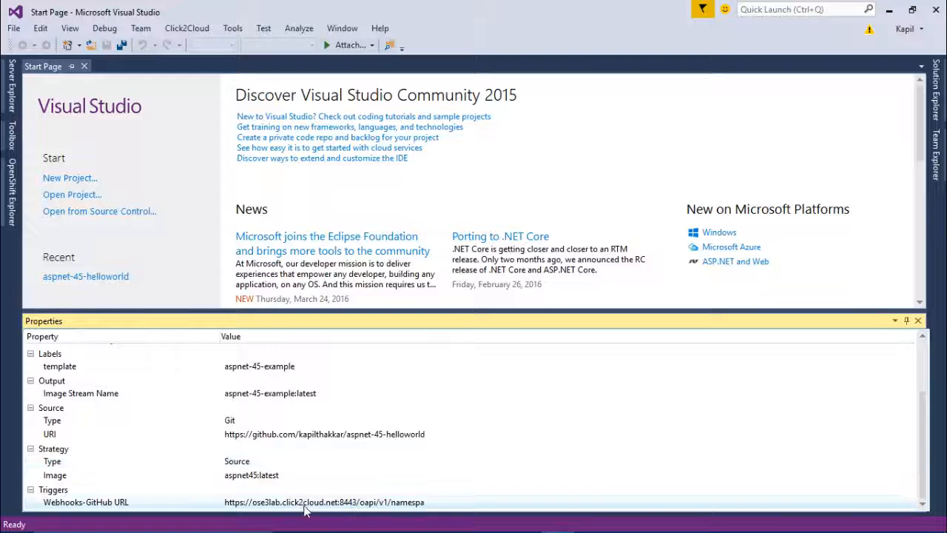
scroll(350, 474, up, 2)
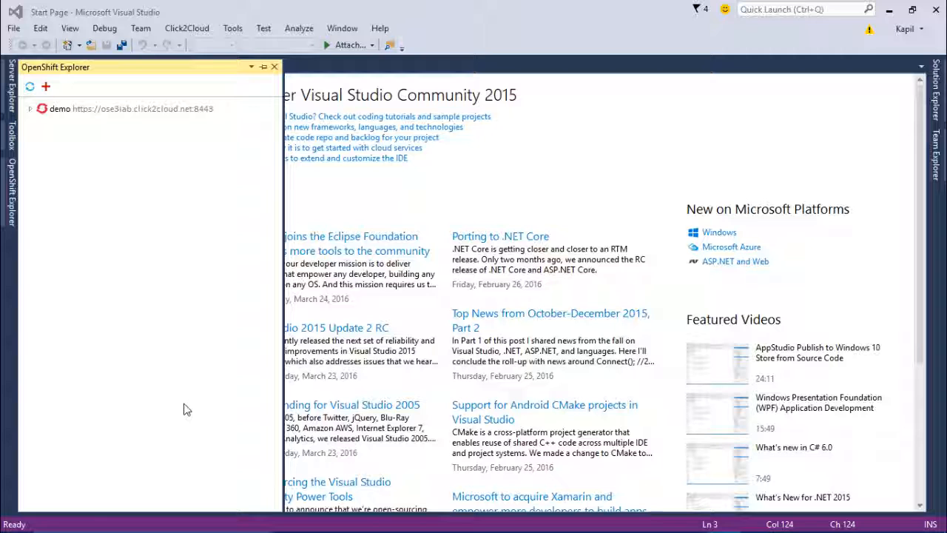
Step: Open the SSL certificate configuration for the aspnet-45-example service in the Demo - Enable SSL project
click(31, 110)
click(44, 145)
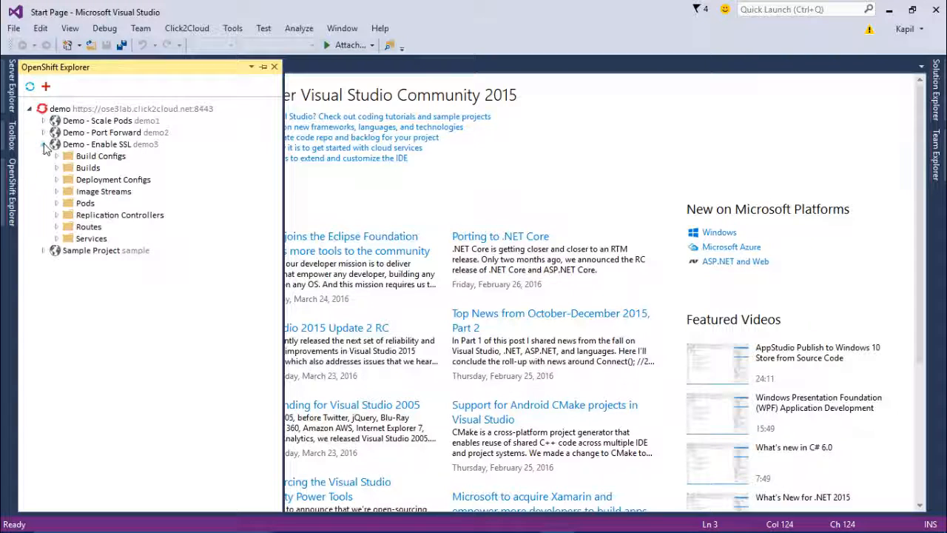
click(57, 239)
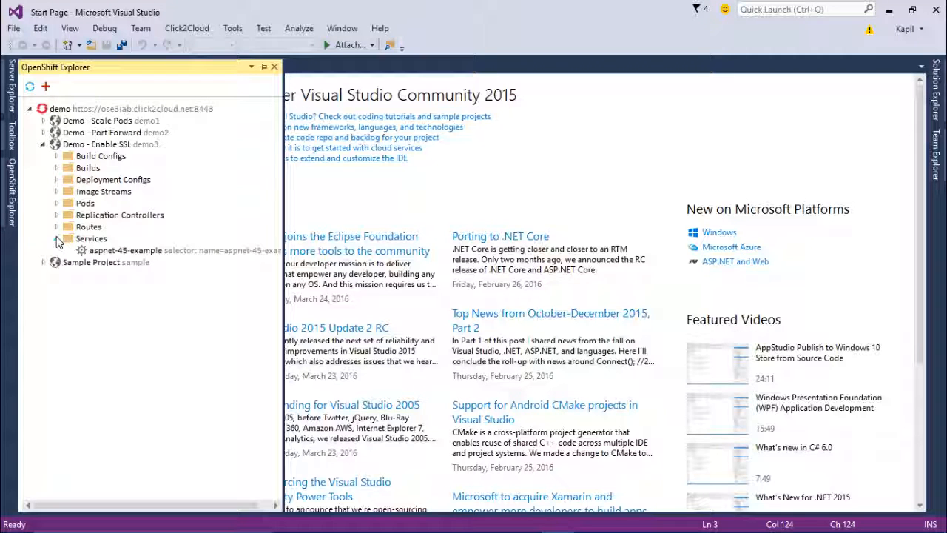
click(178, 254)
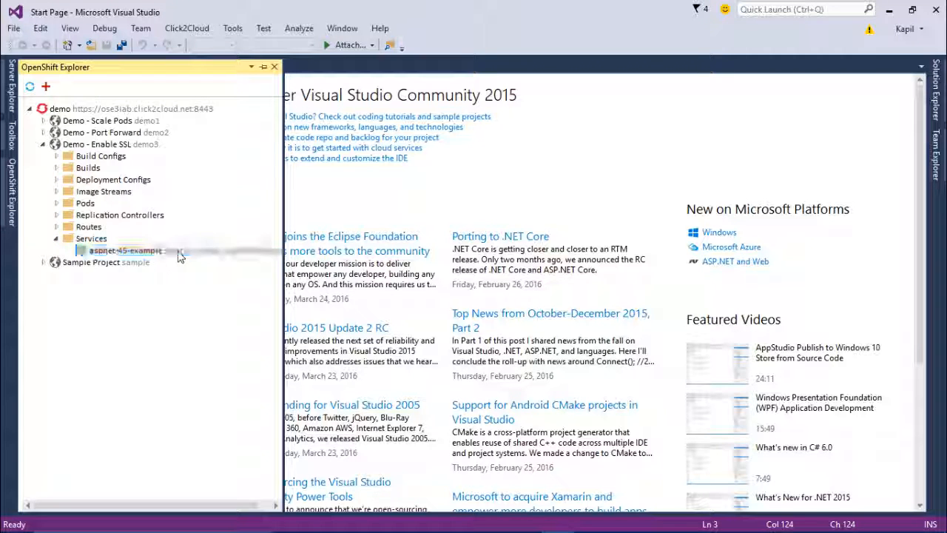
right_click(178, 254)
click(252, 317)
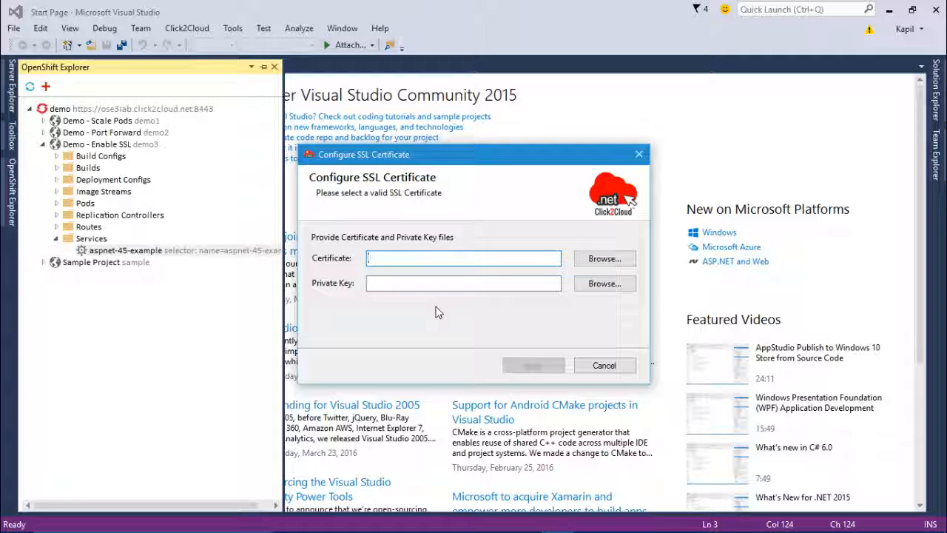
Step: Select the certificate and private key files from the OSE3-Videos folder, apply the SSL configuration, and dismiss the confirmation
click(592, 264)
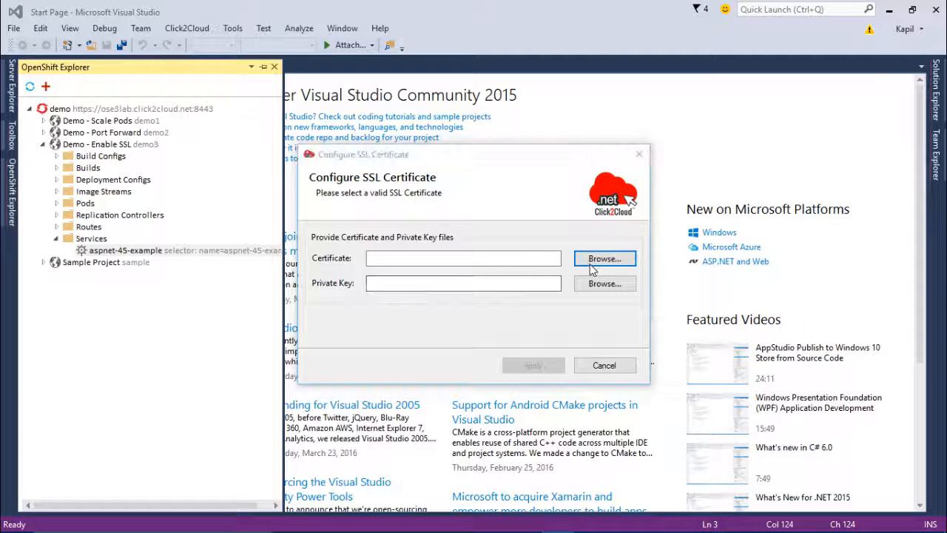
double_click(561, 180)
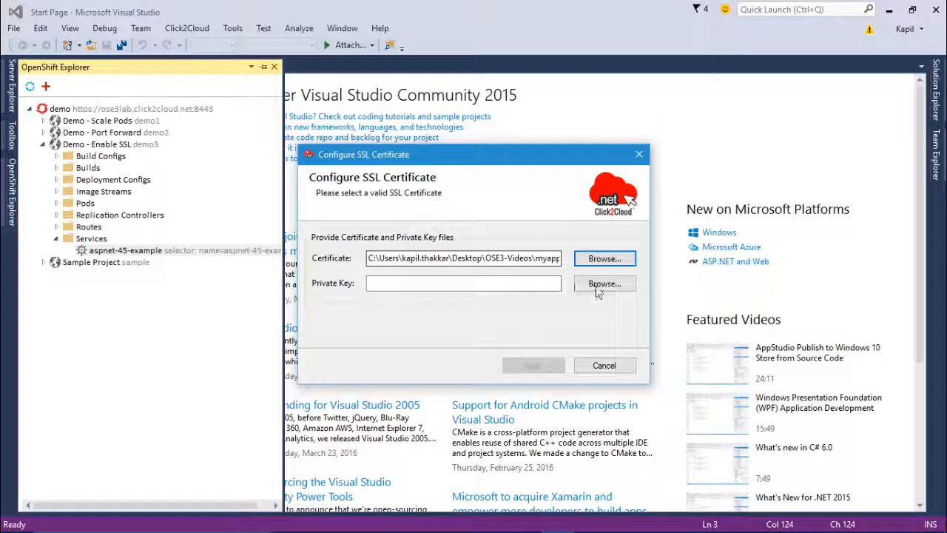
click(600, 284)
double_click(562, 194)
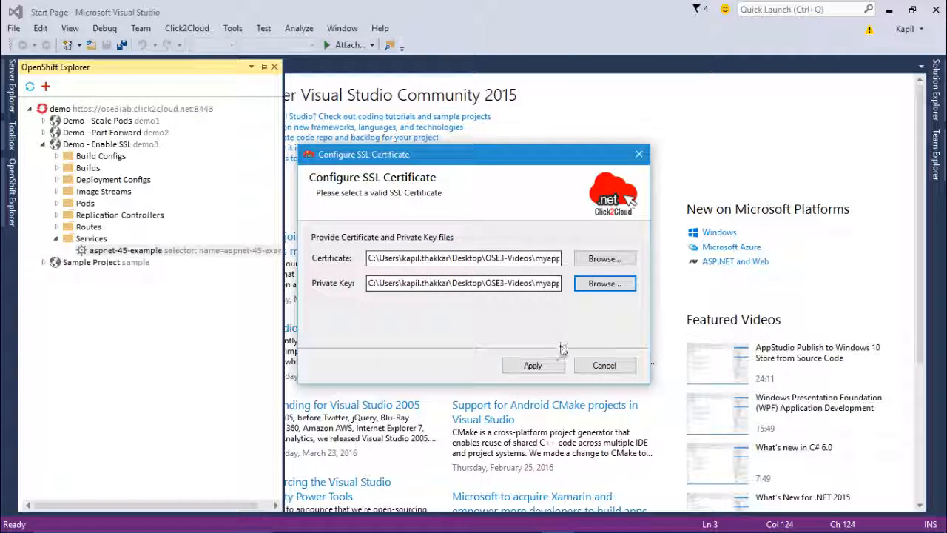
click(550, 368)
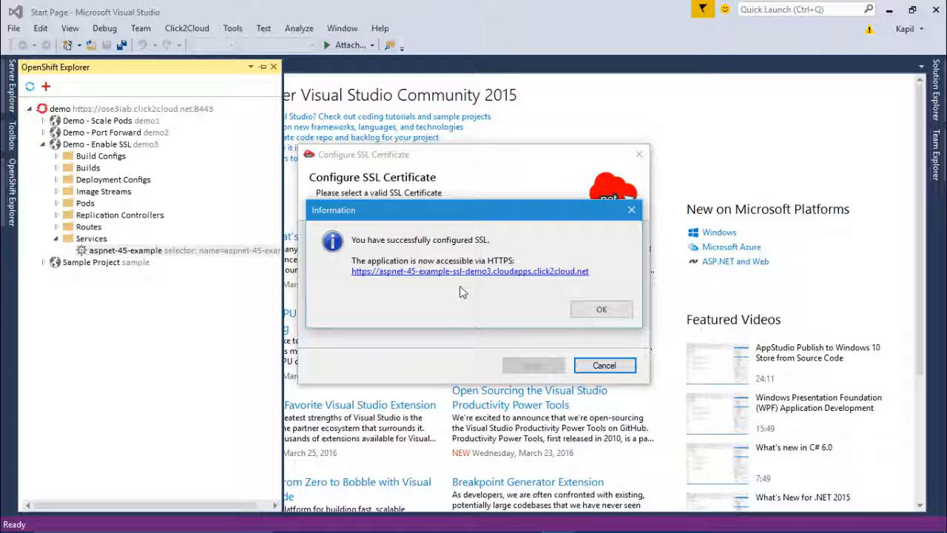
click(579, 317)
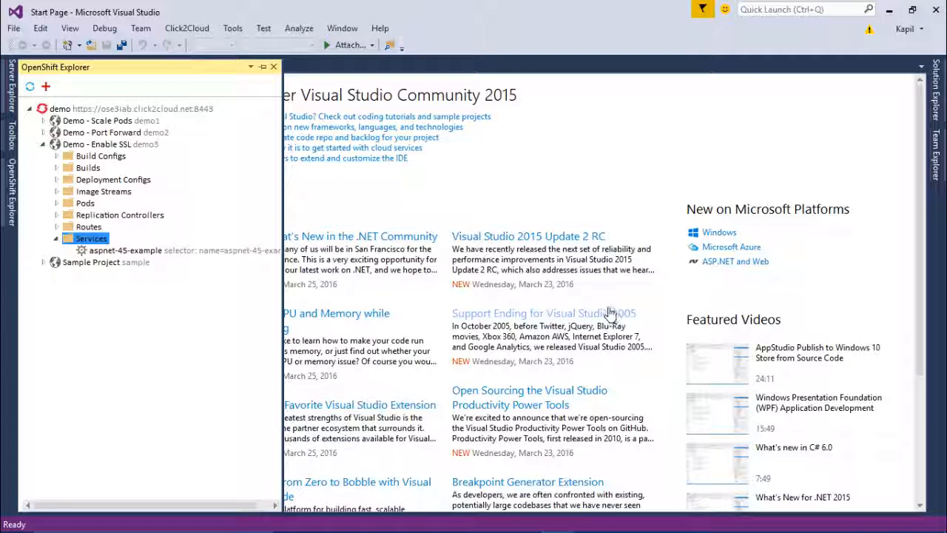
Step: Show the aspnet-45-example-ssl route of Demo - Enable SSL in the web browser to check HTTPS access
click(56, 227)
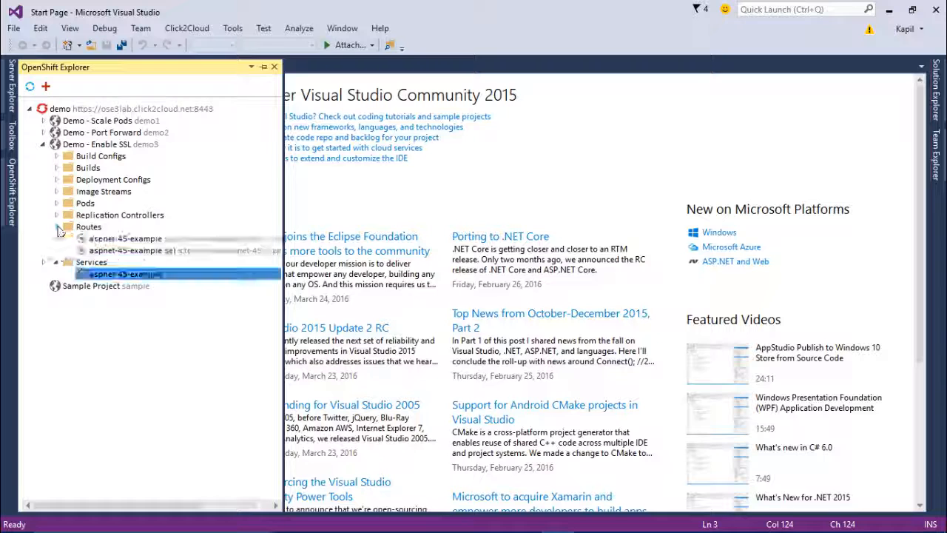
click(187, 253)
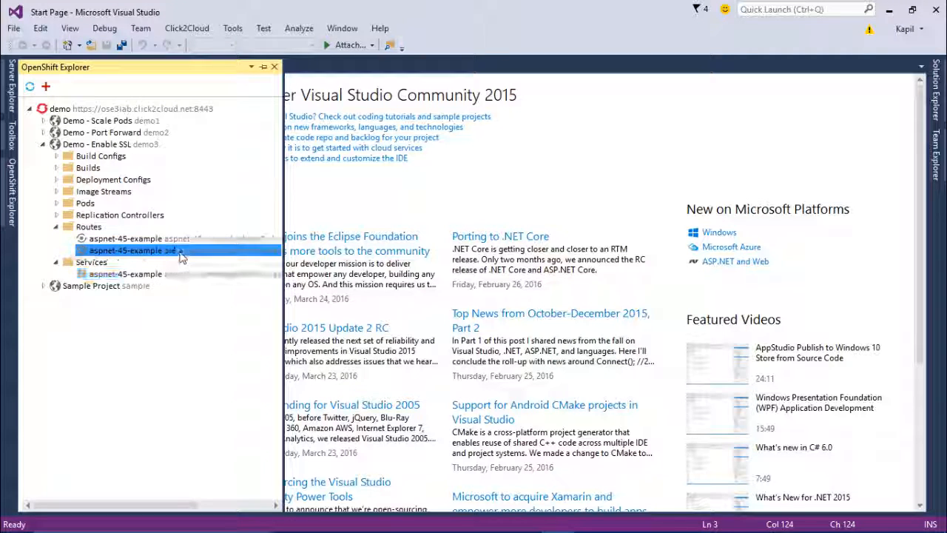
right_click(188, 258)
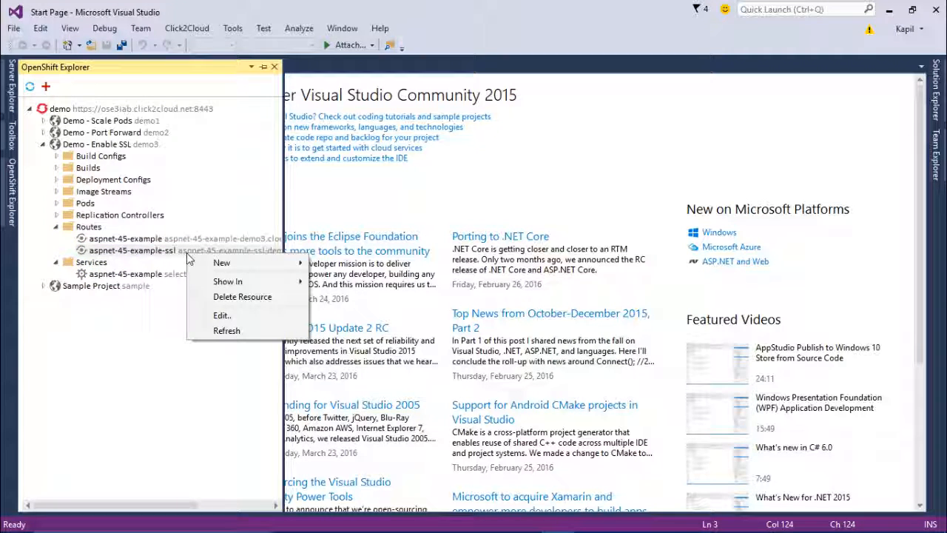
mouse_move(260, 284)
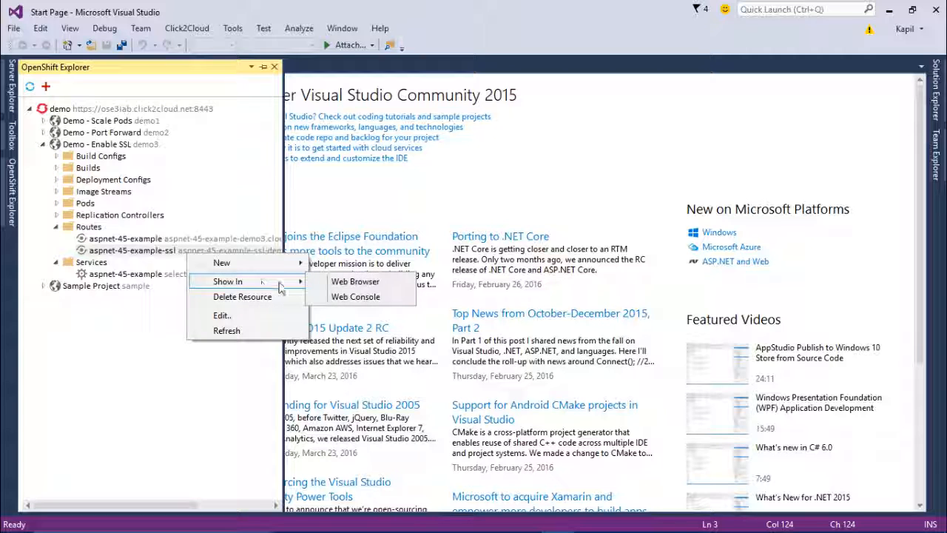
click(370, 282)
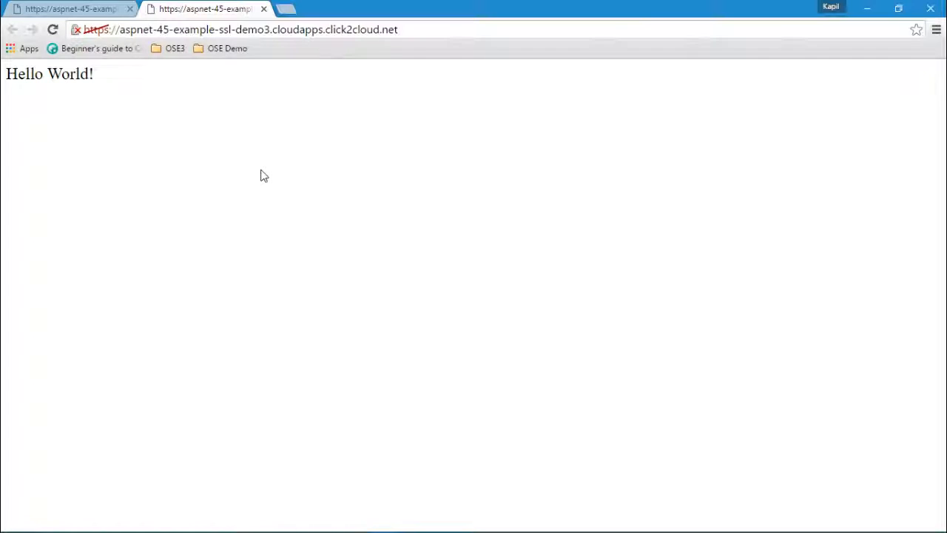